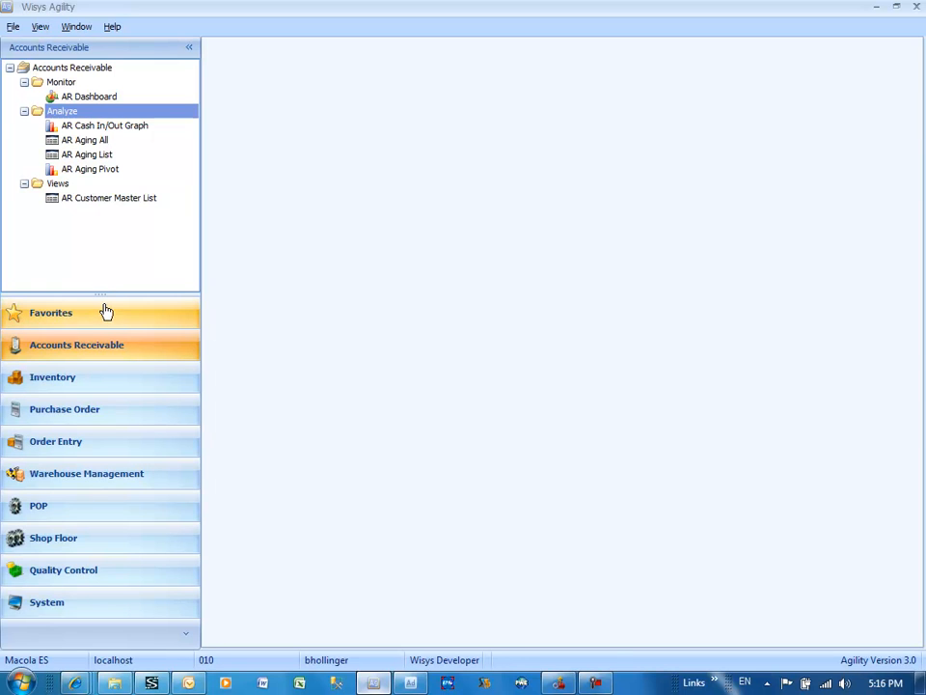
Step: Open the Synergy Sales Order Create screen from the Order Process favorites, giving the navigation tree more room
left_click_drag(105, 294, 110, 609)
left_click(112, 608)
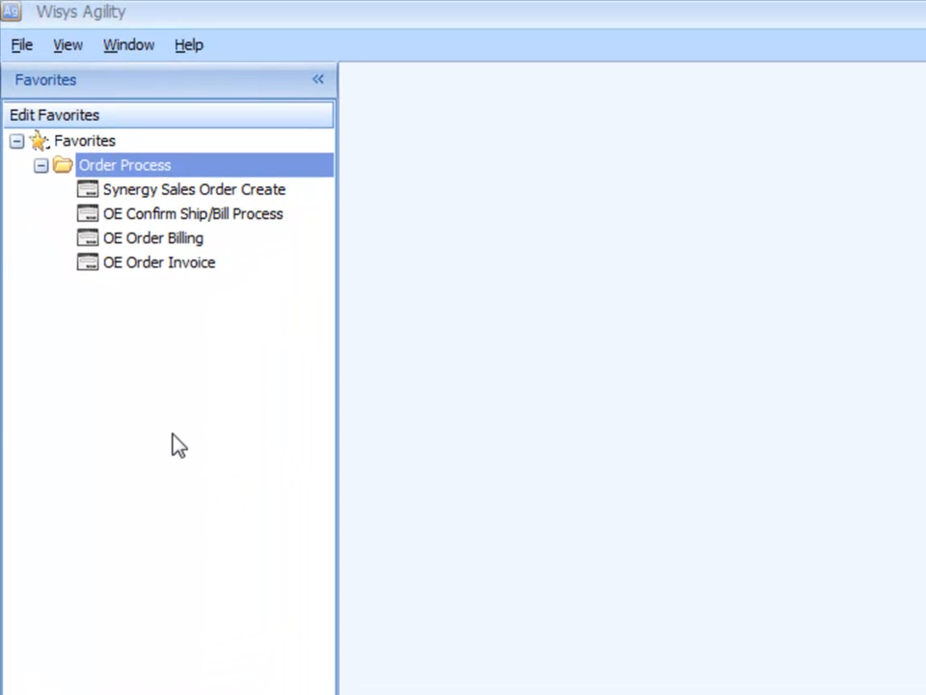
left_click(198, 263)
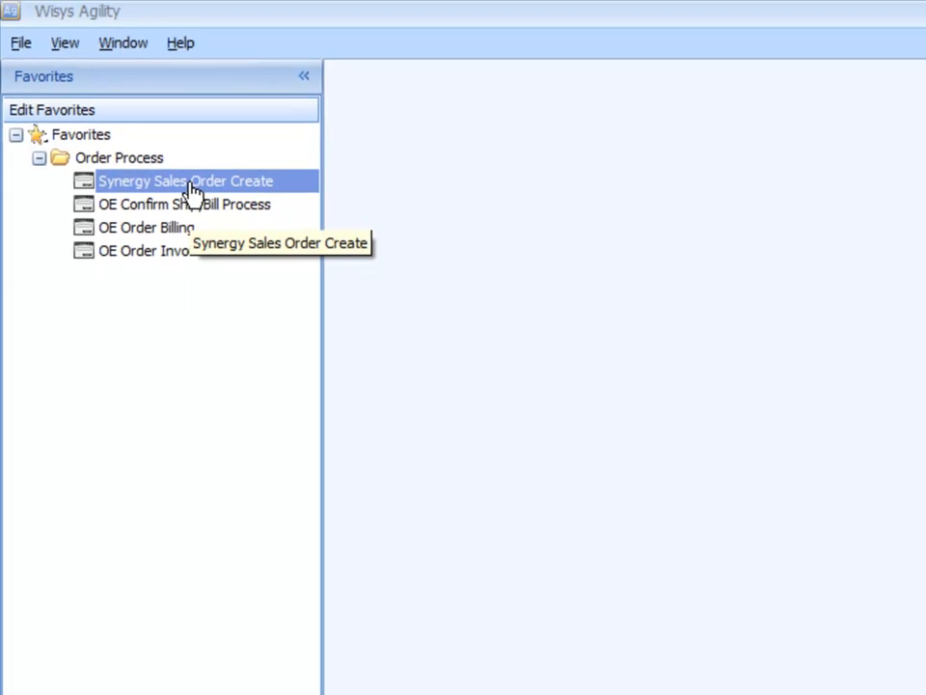
left_click(200, 198)
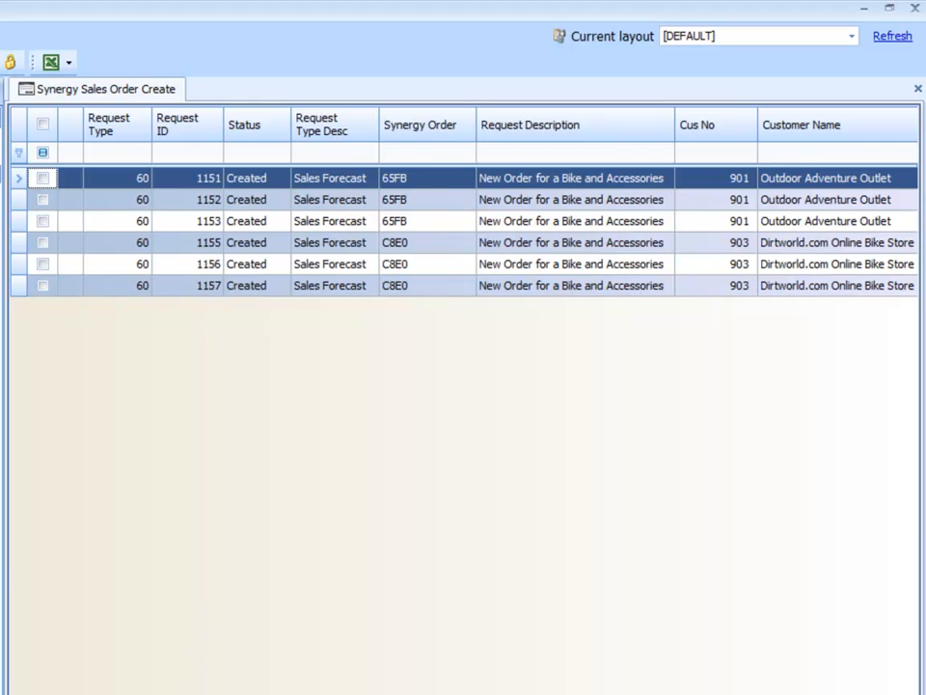
Step: View an Outdoor Adventure Outlet sales forecast request in Synergy and examine its item entries as a list
right_click(308, 200)
left_click(337, 232)
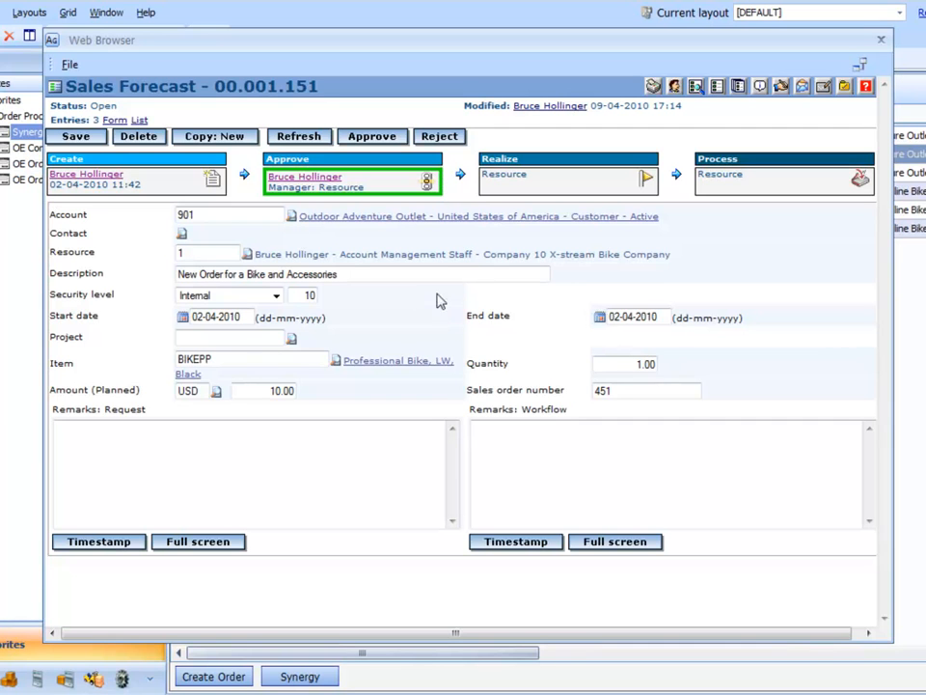
left_click(114, 120)
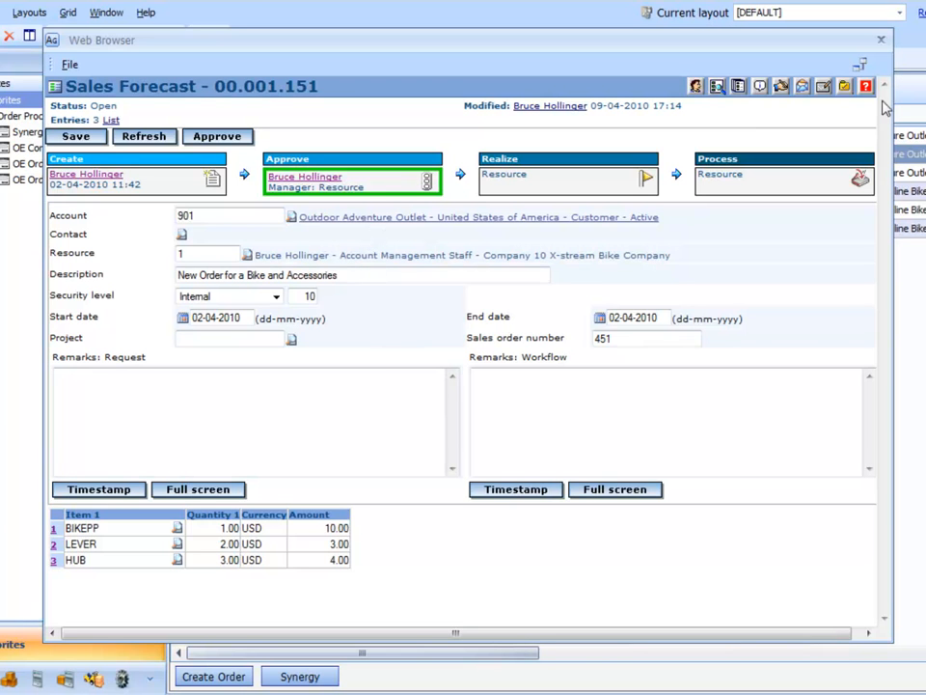
left_click(881, 39)
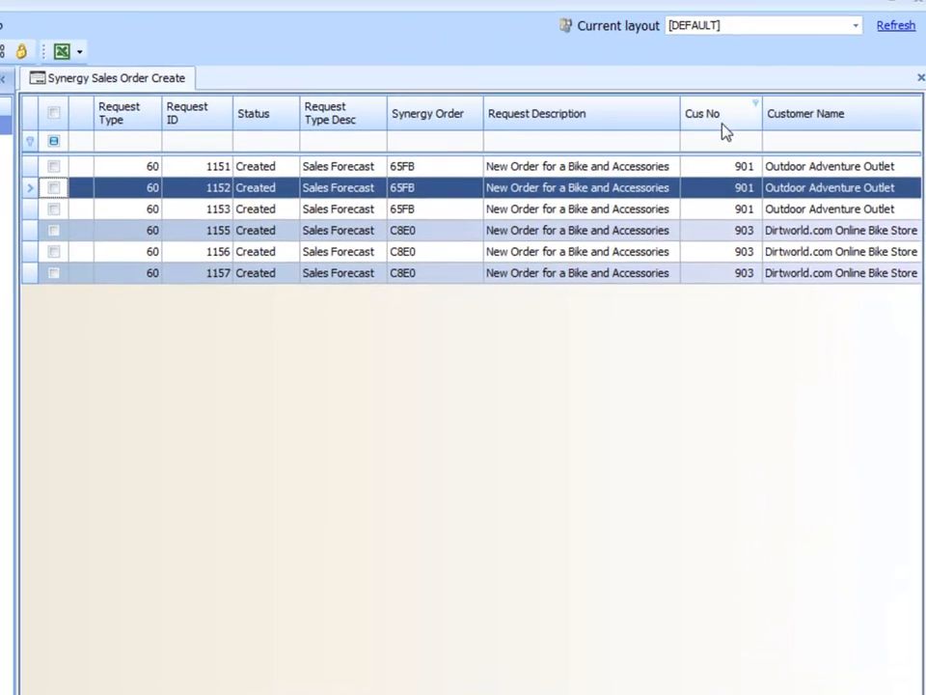
Step: View the first Dirtworld.com Online Bike Store sales forecast request in Synergy and examine its item entries as a list
left_click(666, 196)
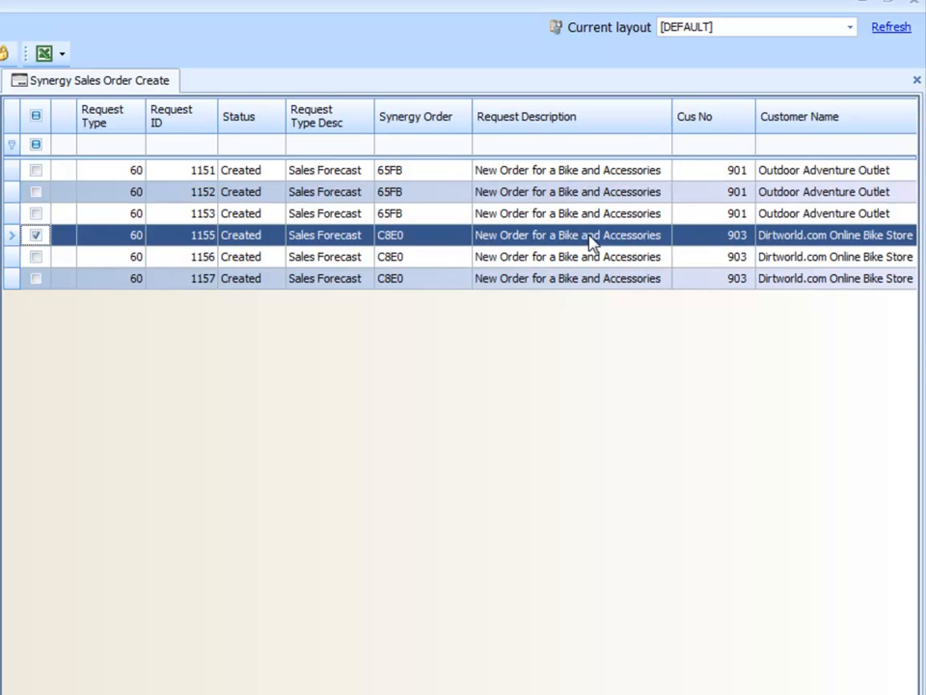
right_click(592, 243)
left_click(618, 244)
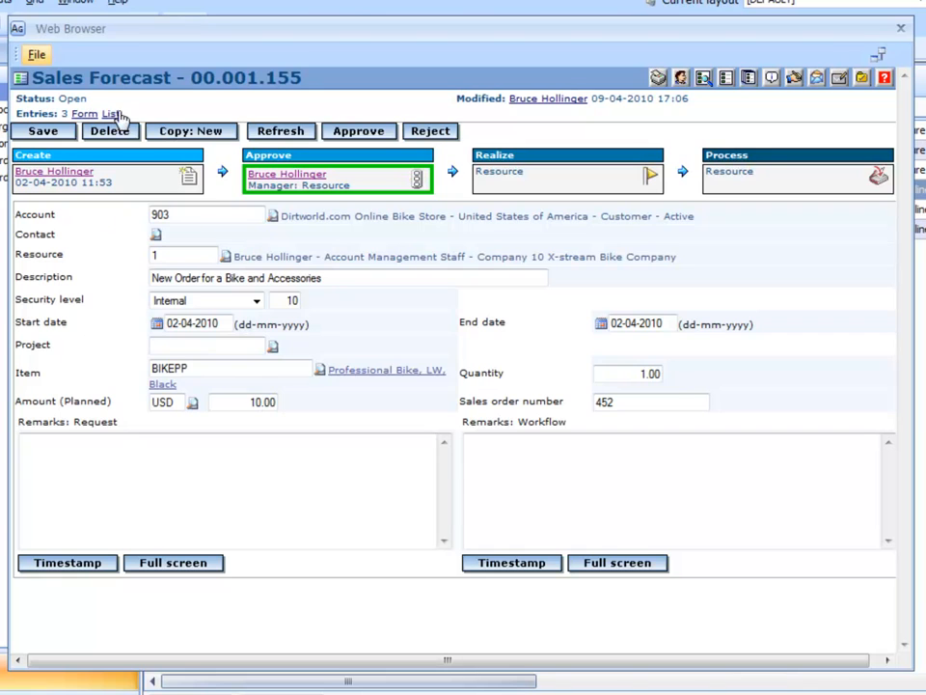
left_click(85, 114)
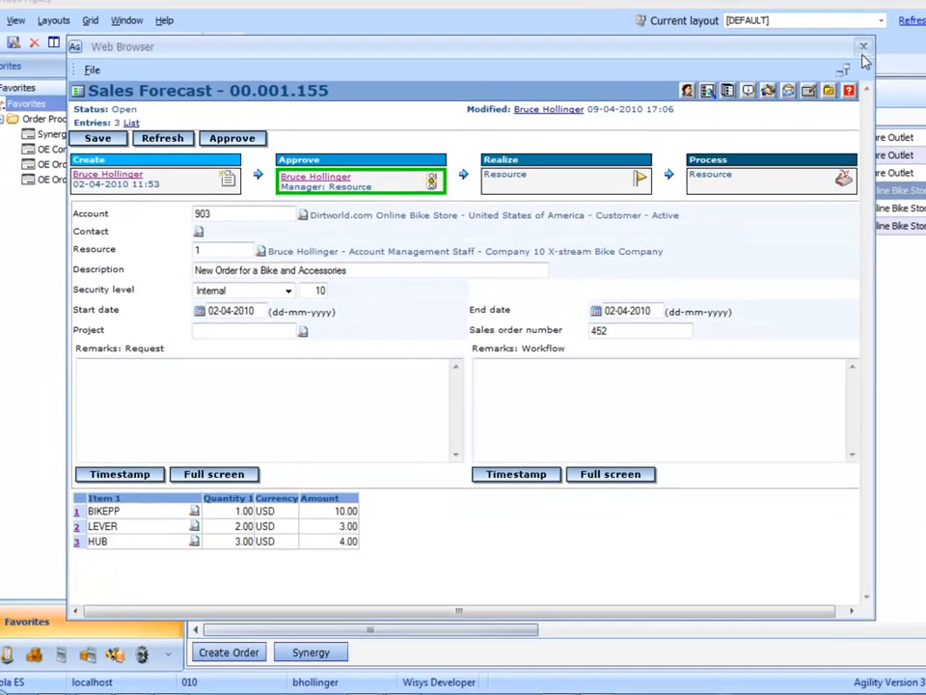
left_click(900, 28)
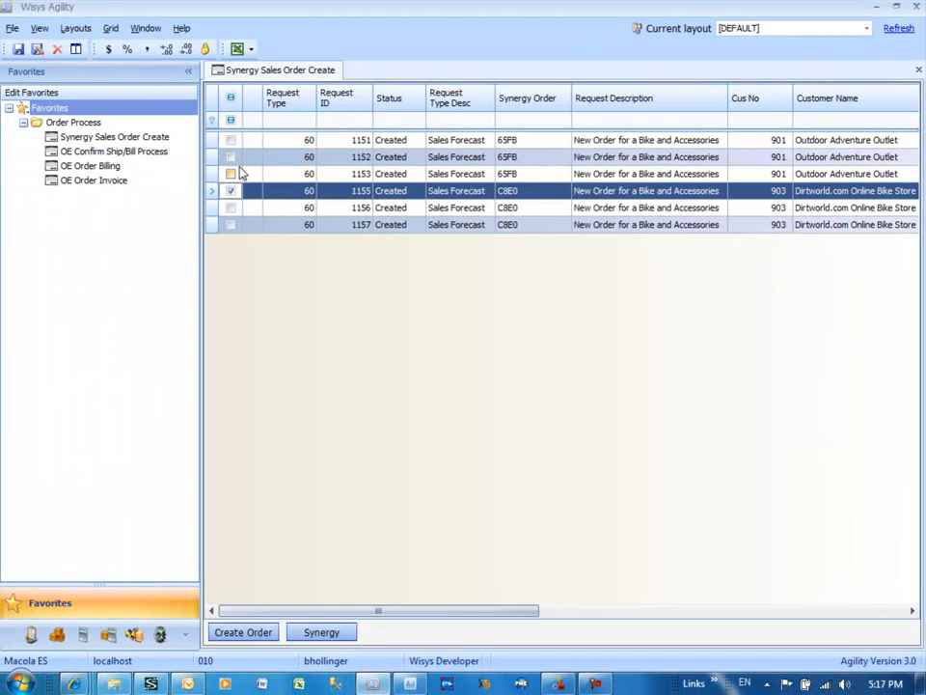
Step: Select all Synergy sales forecast requests and create sales orders from them
left_click(231, 98)
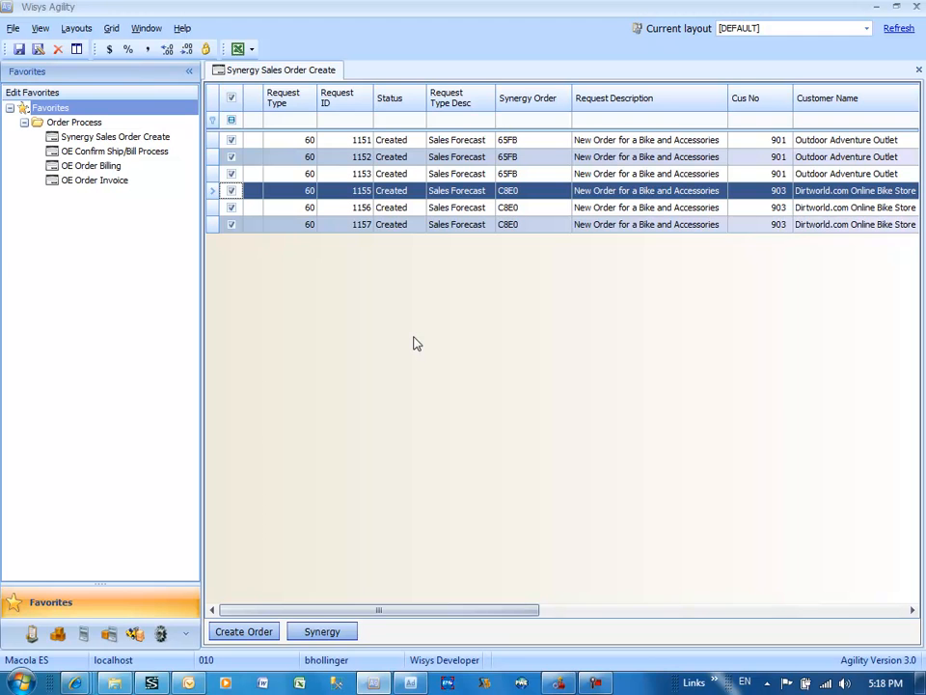
right_click(320, 174)
left_click(324, 187)
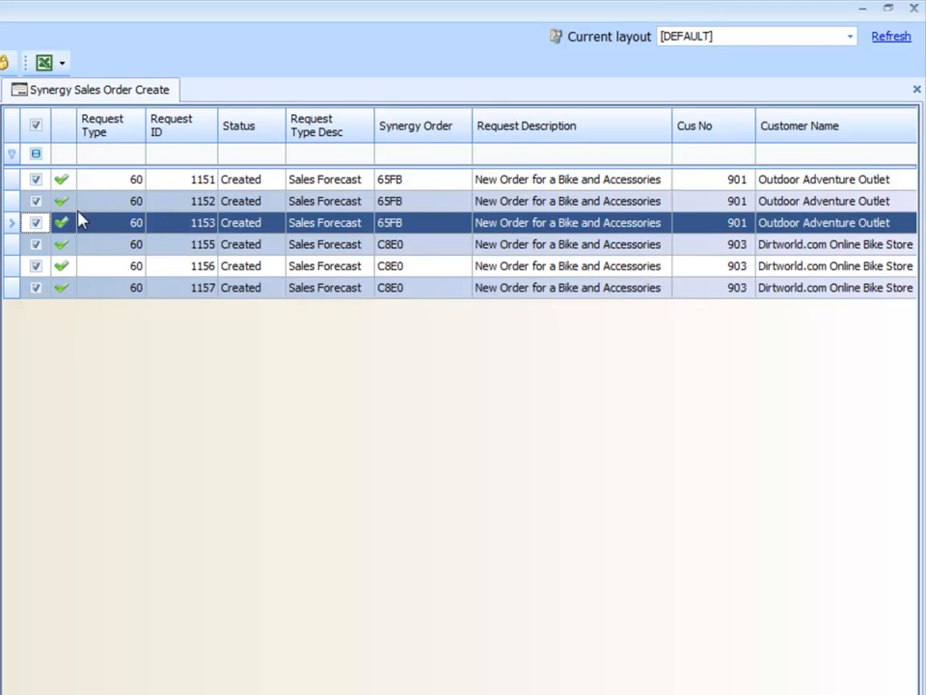
Step: Check the processed Outdoor Adventure Outlet and Dirtworld.com requests in Synergy for their approval status and sales order number
right_click(246, 181)
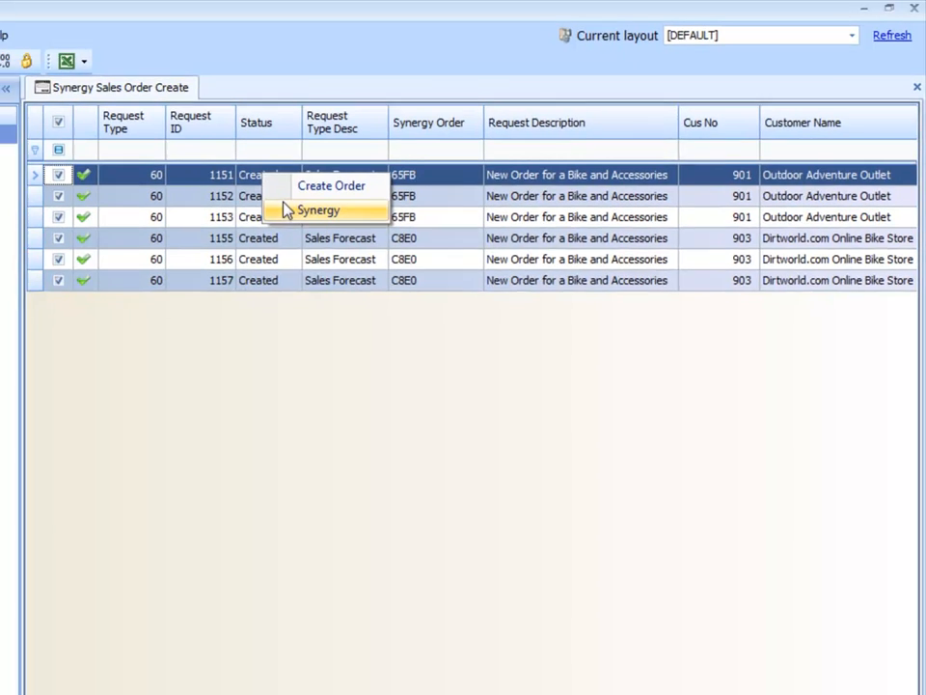
left_click(277, 213)
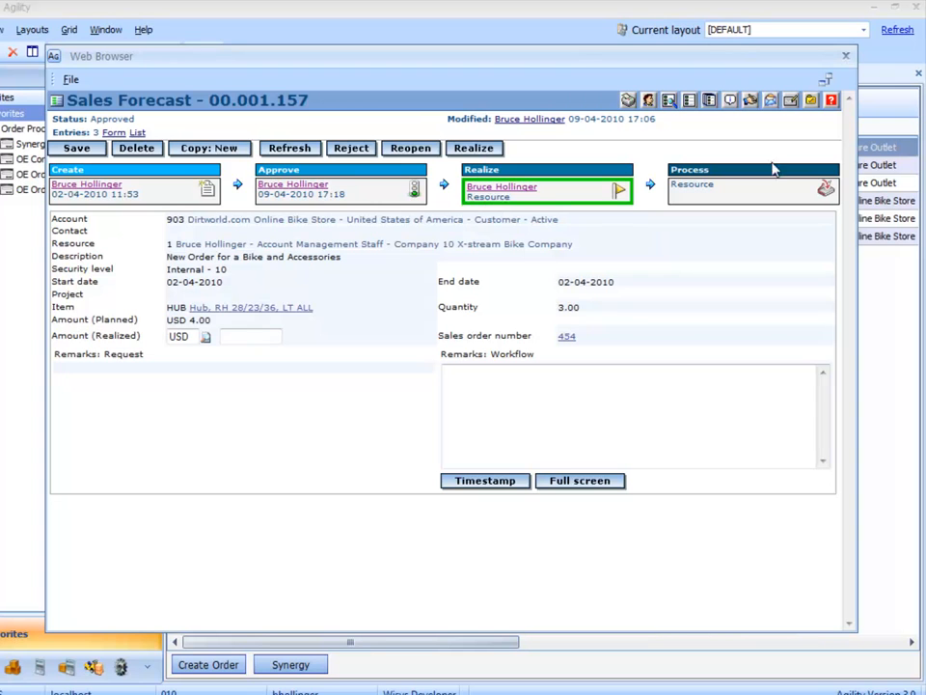
left_click(847, 57)
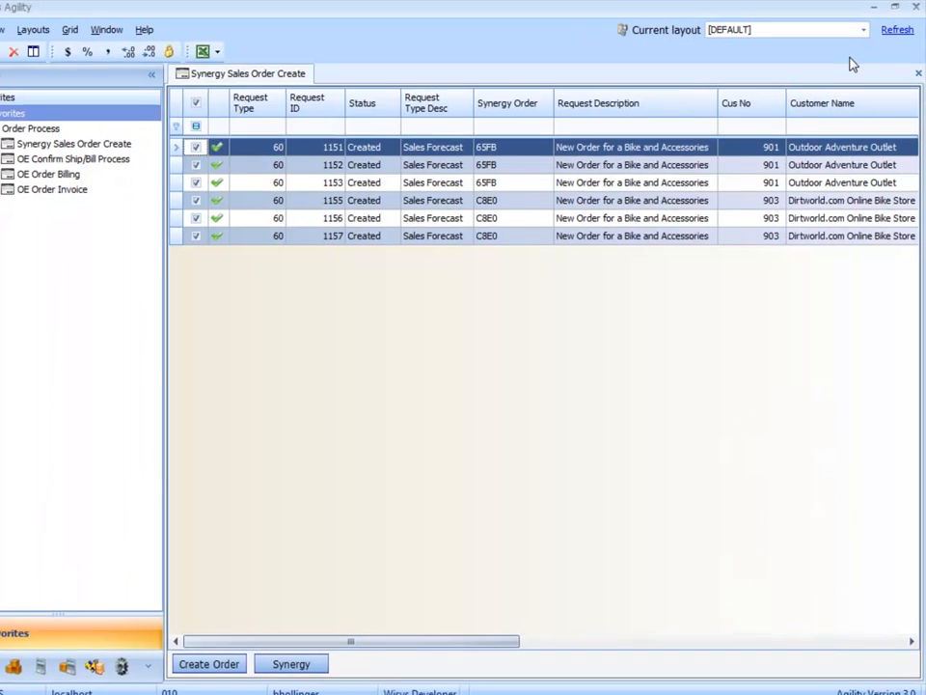
left_click(473, 197)
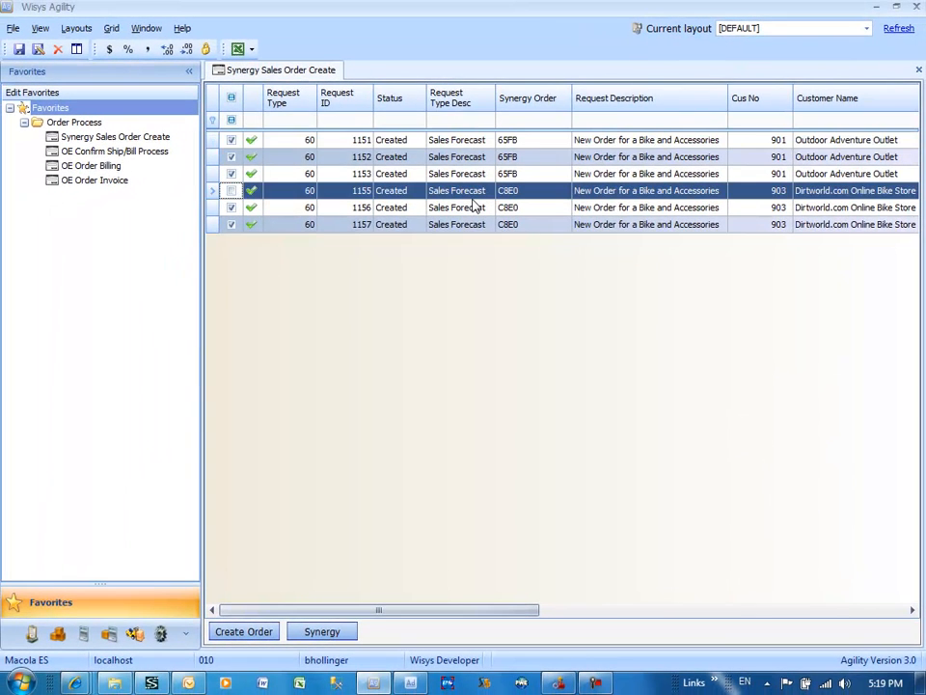
right_click(473, 204)
left_click(489, 229)
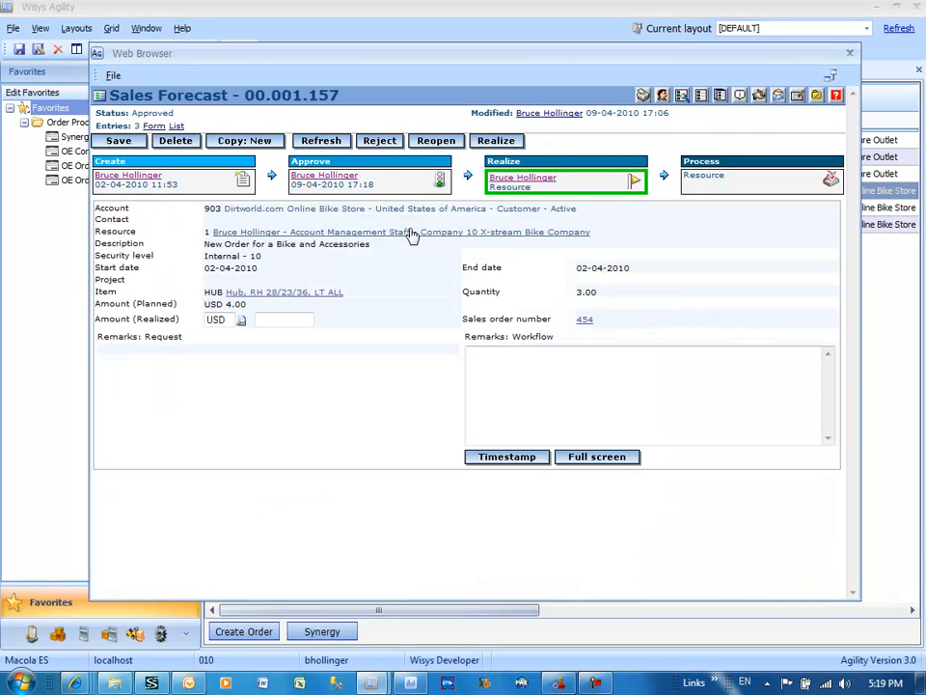
left_click(848, 53)
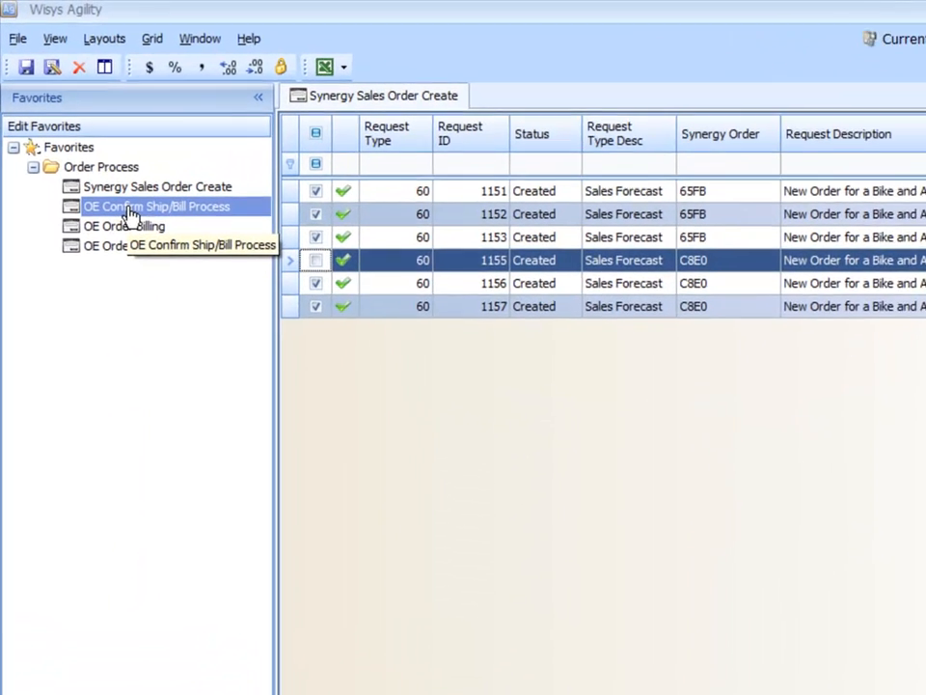
Step: Open the OE Confirm Ship/Bill Process and load the lines for all orders and customers with Entered and Picked status
left_click(130, 211)
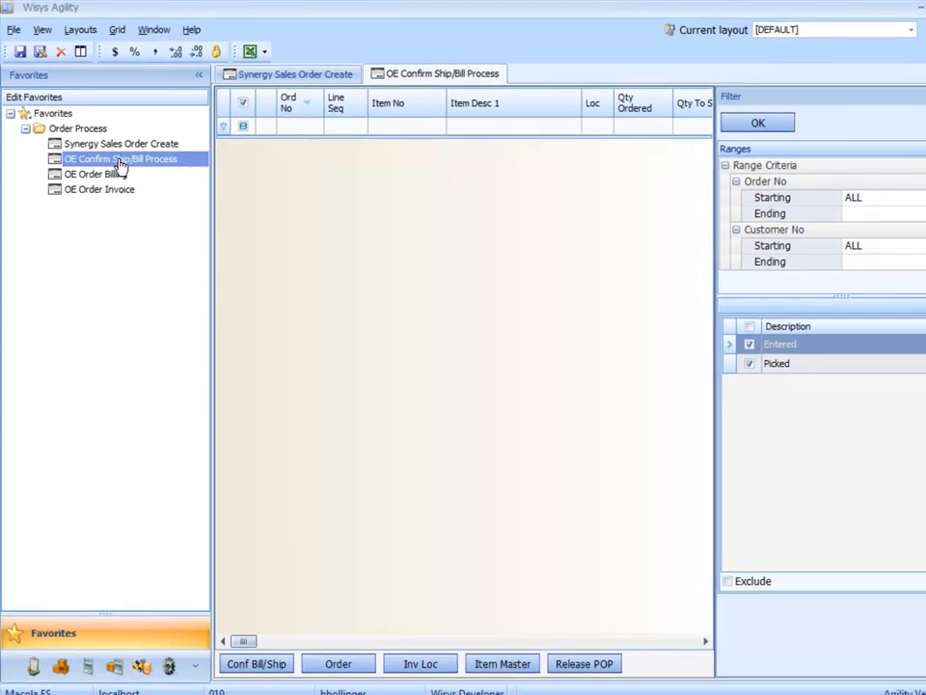
left_click(118, 173)
left_click(755, 123)
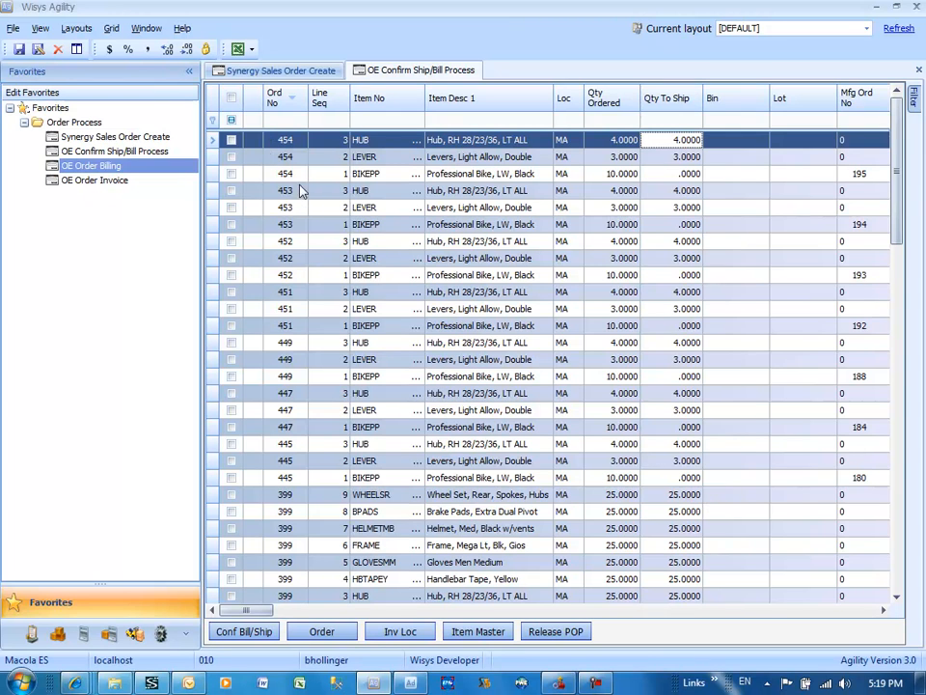
Step: Release the POP order for the BIKEPP line of the newest sales order
left_click(350, 178)
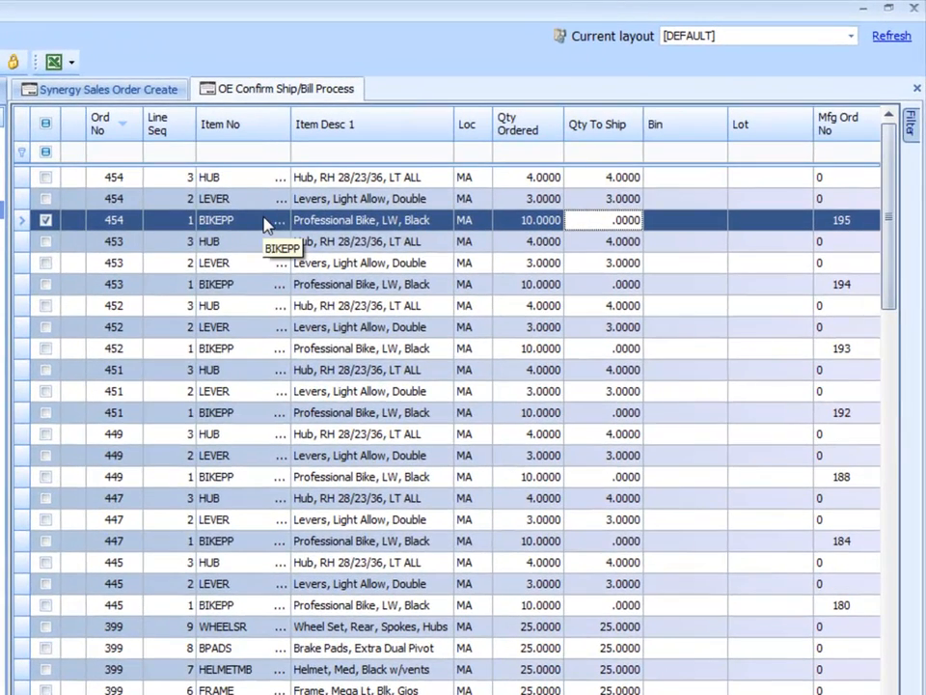
right_click(264, 220)
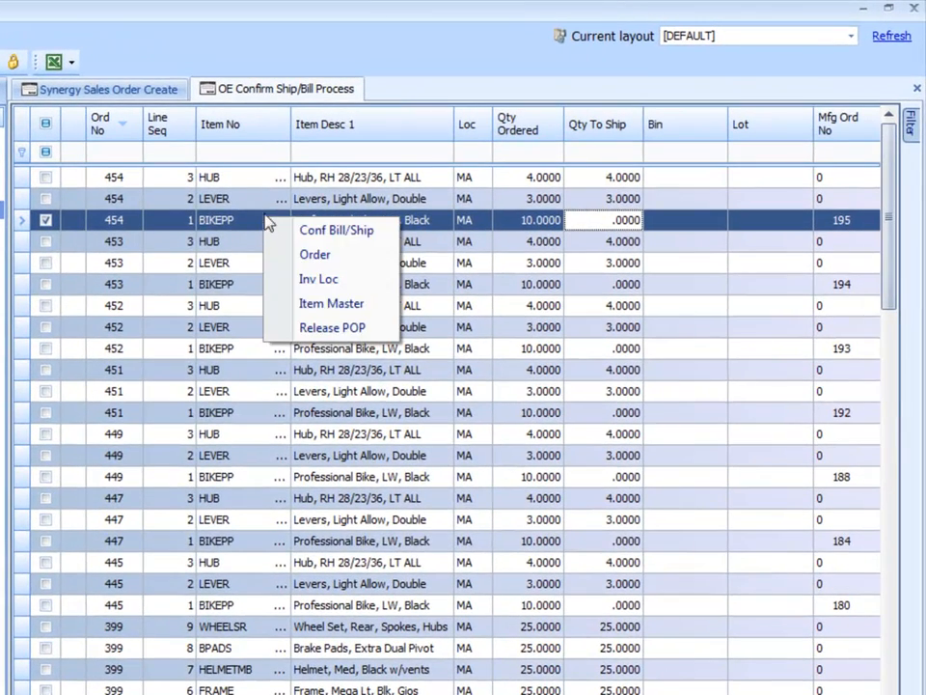
left_click(319, 329)
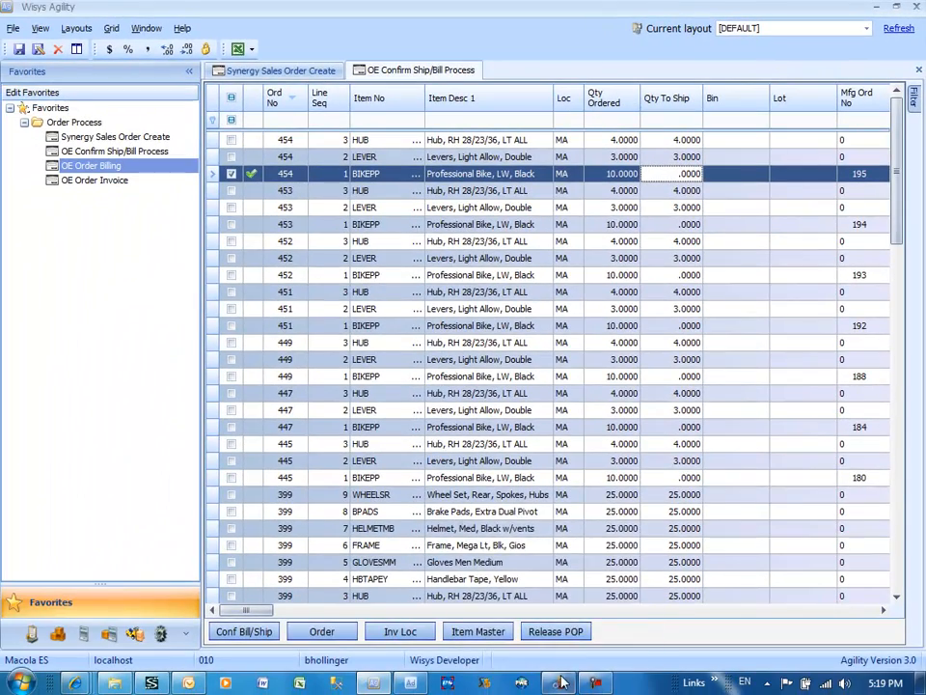
Step: Switch to the Wisys POP Desktop Console and report production of 10.00 BIKEPP against the released manufacturing order, closing the label report
mouse_move(563, 682)
left_click(558, 656)
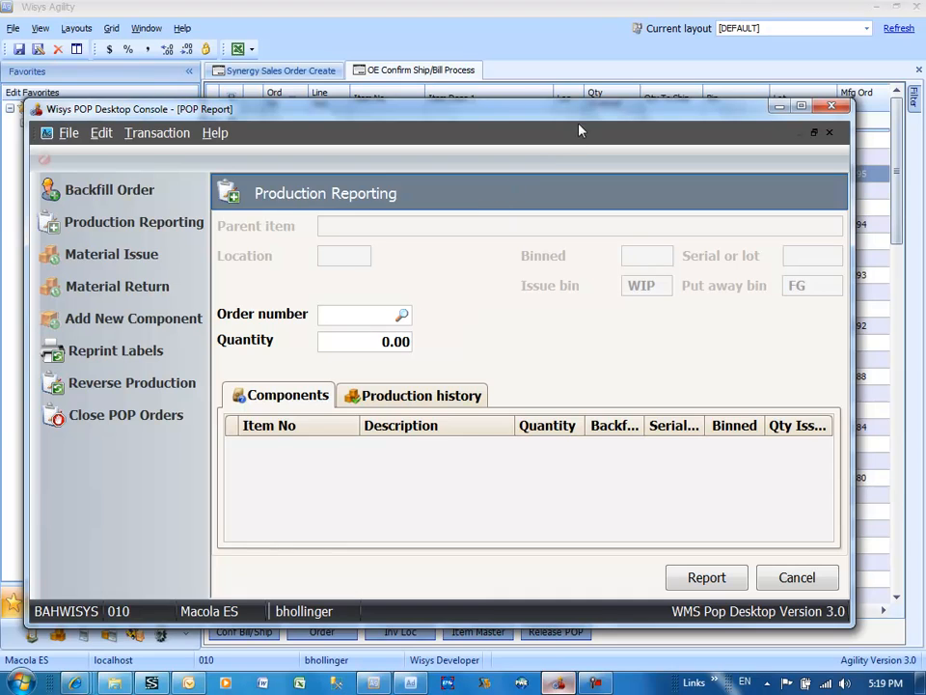
left_click_drag(581, 124, 555, 47)
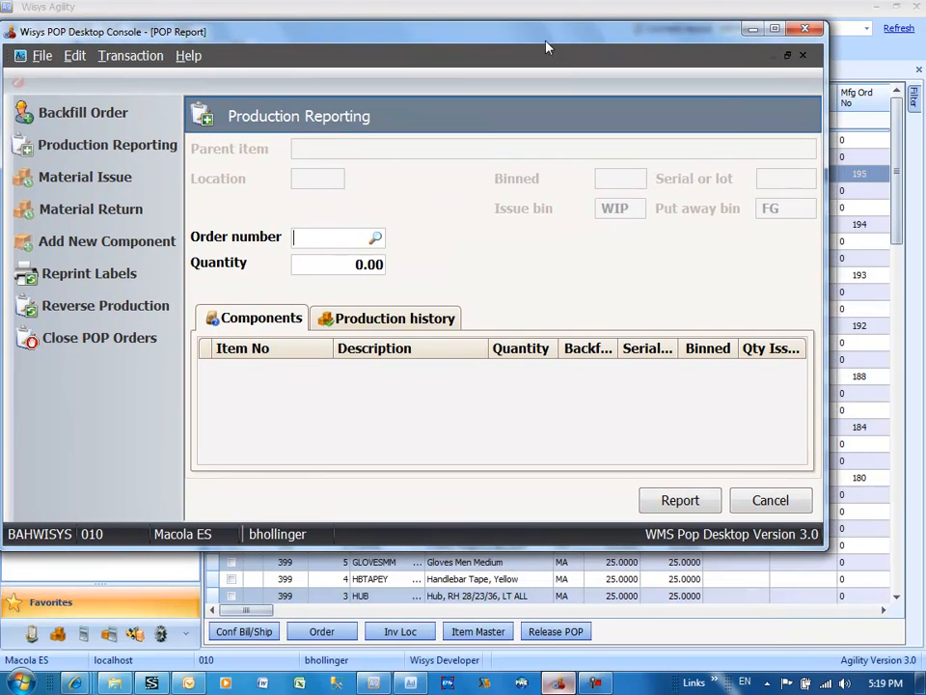
type("195")
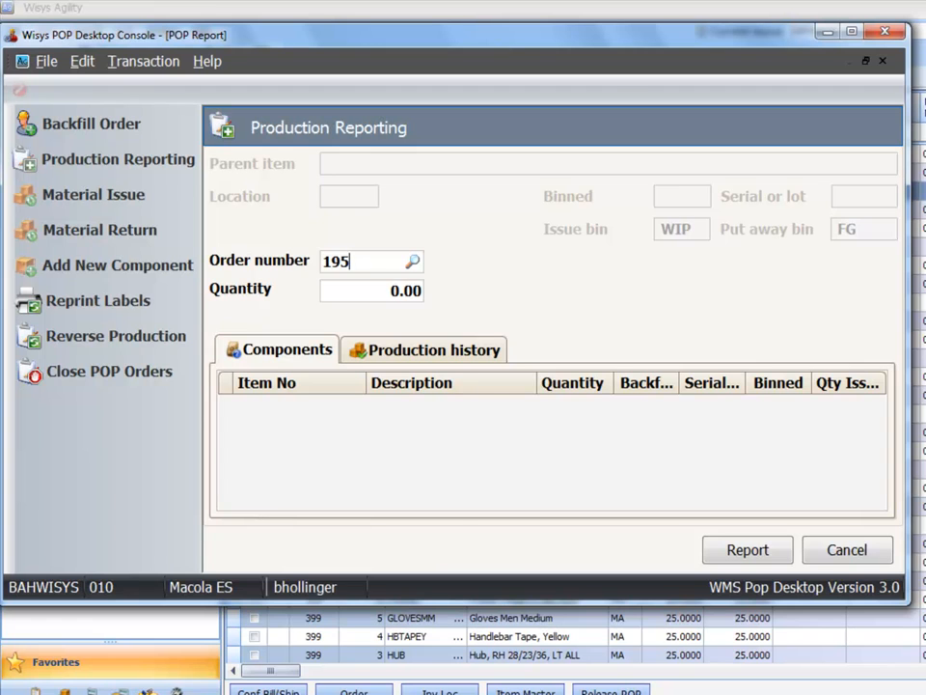
key("Tab")
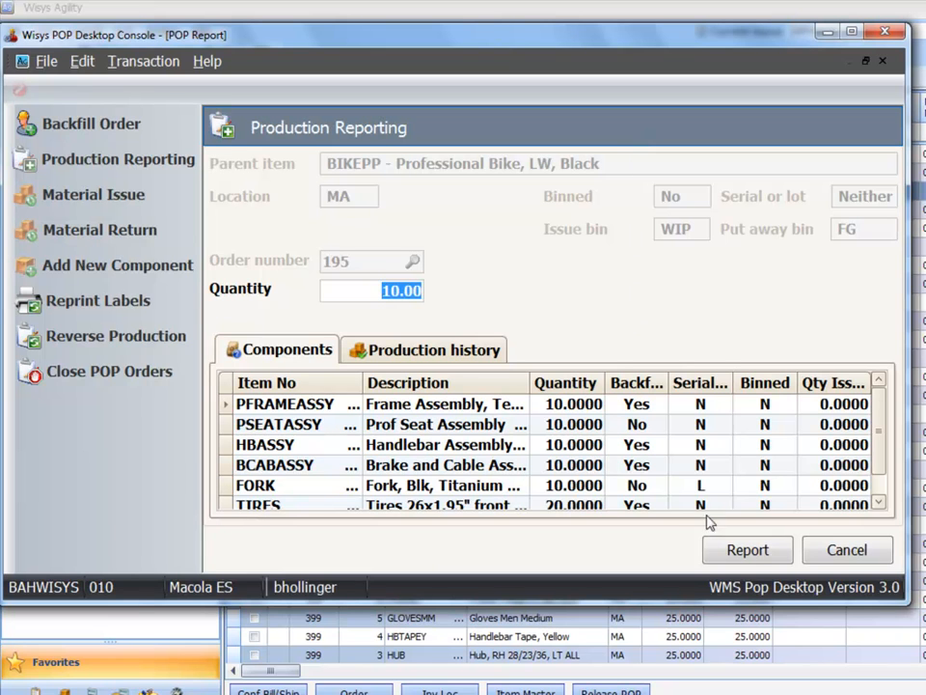
left_click(741, 554)
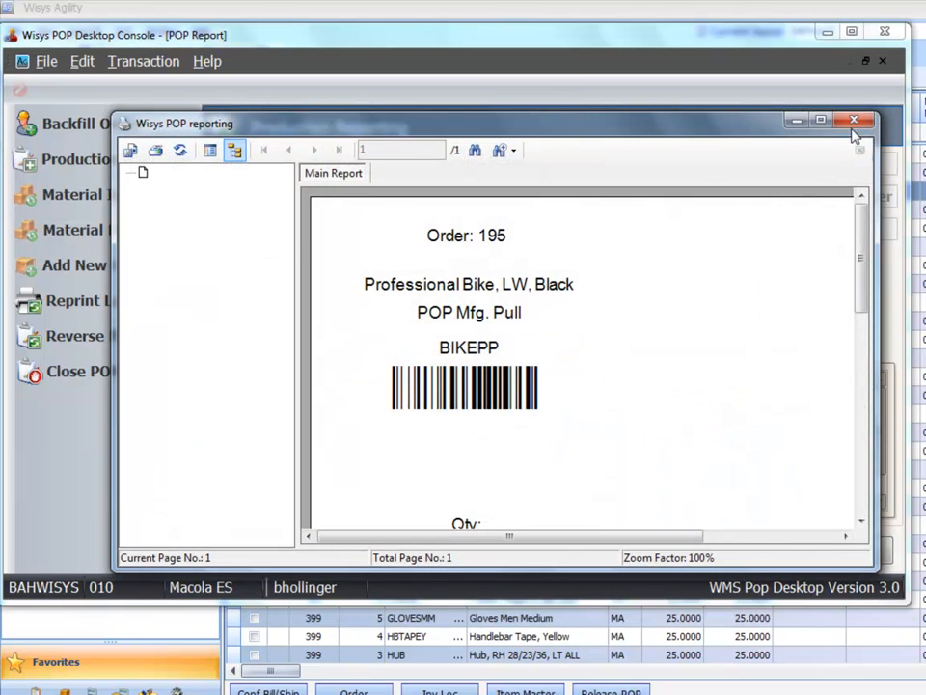
left_click(853, 120)
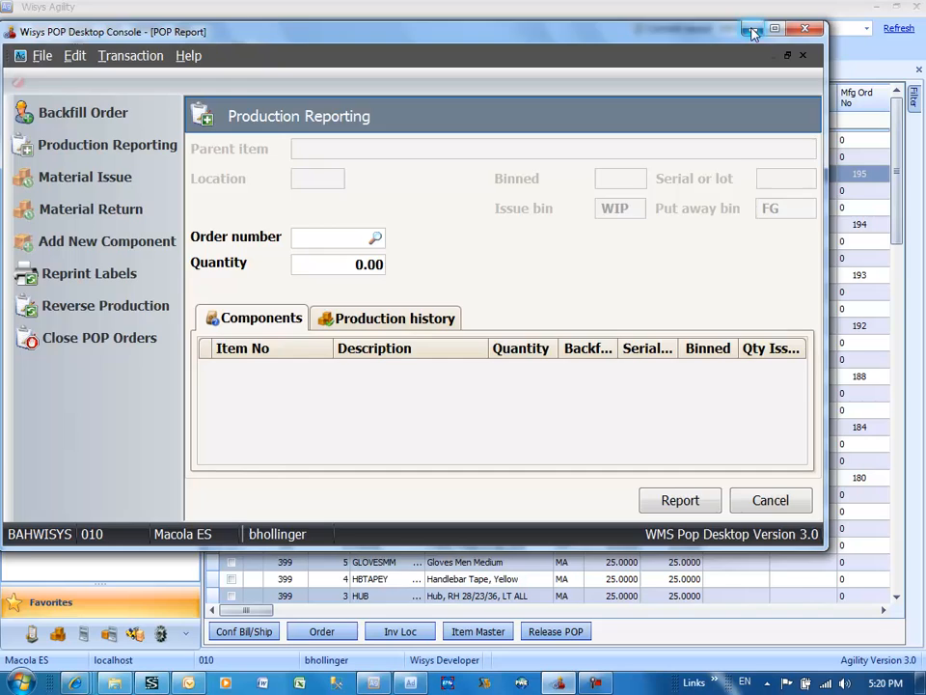
Step: Return to Wisys Agility and refresh the Confirm Ship/Bill list to check the newest order's BIKEPP quantity to ship
left_click(789, 30)
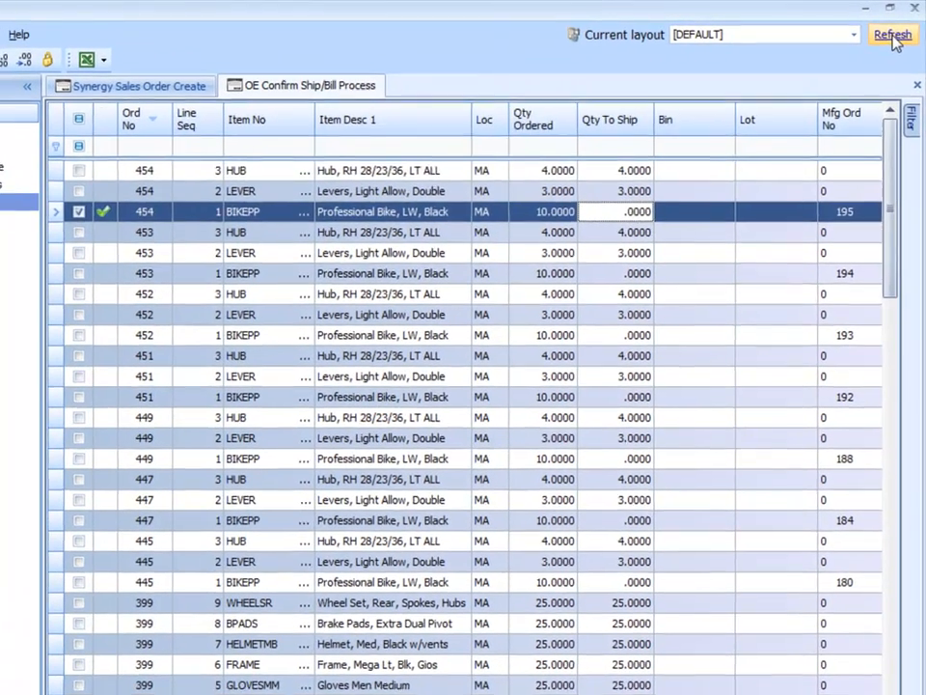
left_click(899, 28)
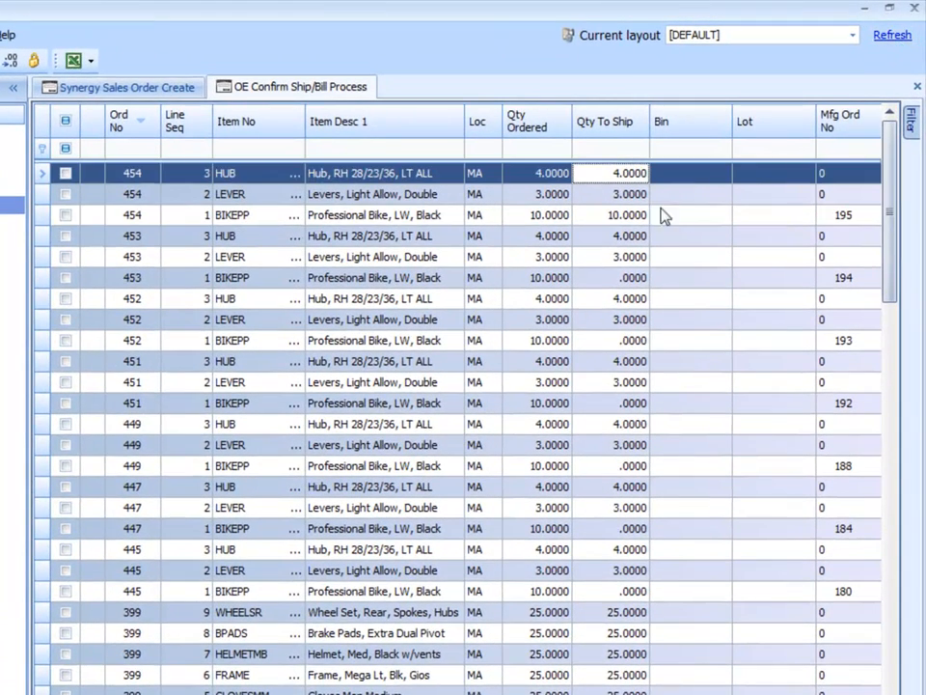
left_click(627, 214)
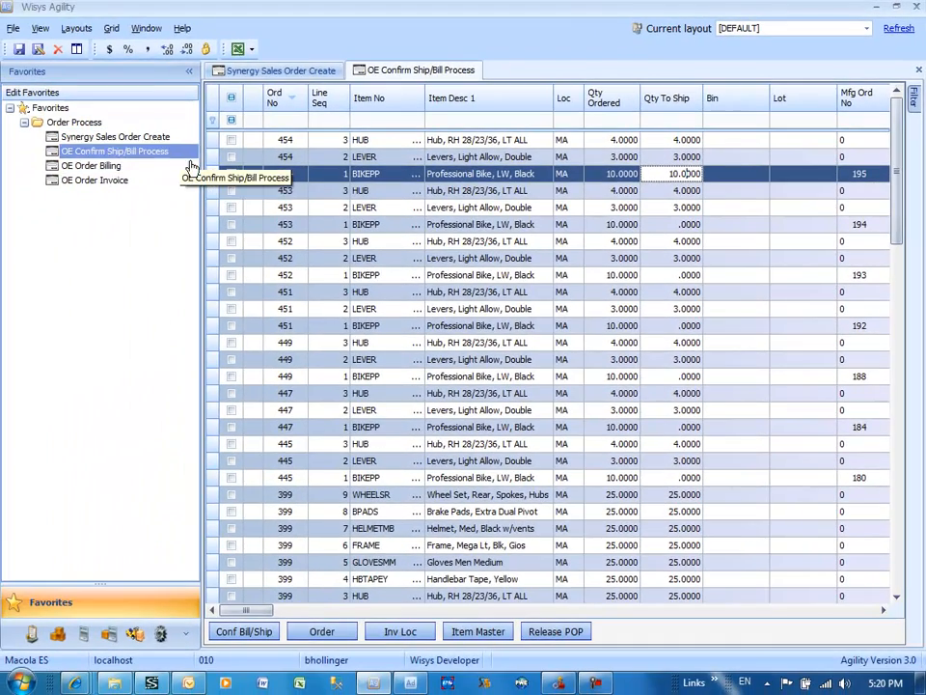
Step: Select the HUB, LEVER and BIKEPP lines of the newest sales order and confirm them for billing and shipping
left_click(190, 166)
left_click(231, 140)
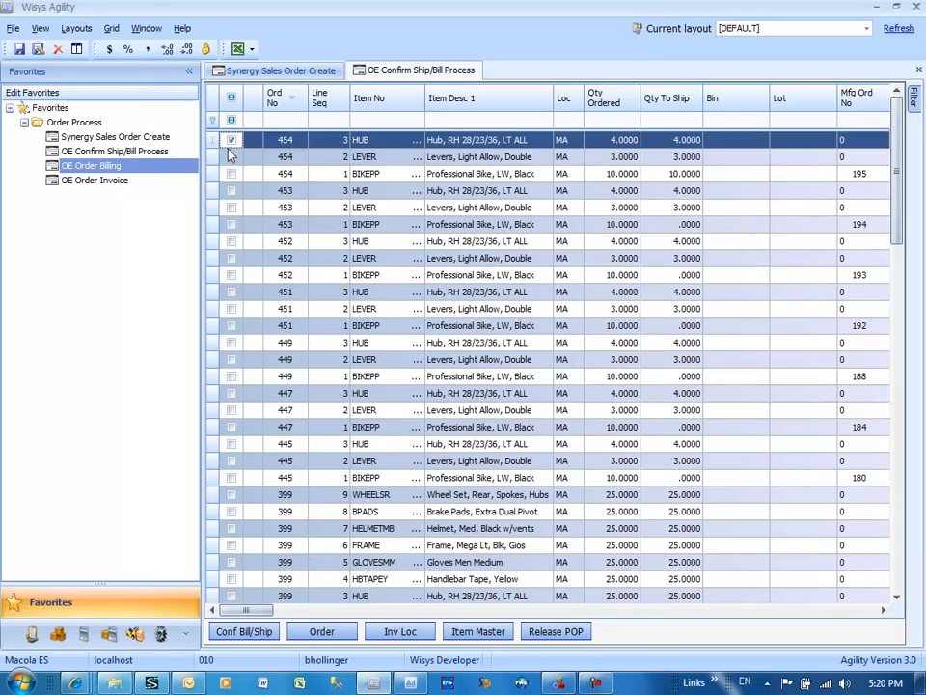
left_click(230, 157)
left_click(231, 173)
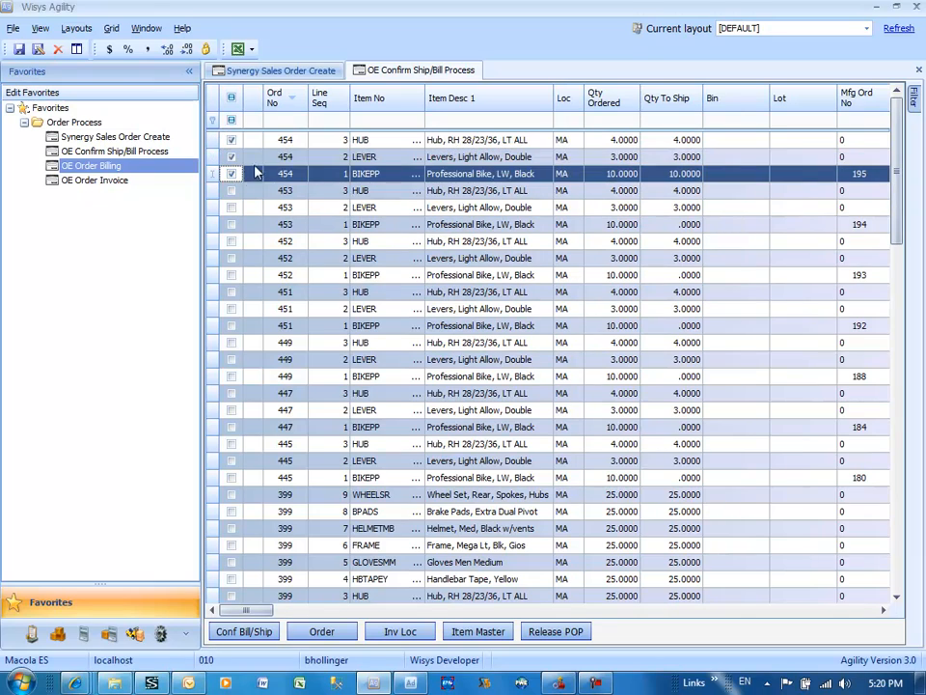
right_click(308, 159)
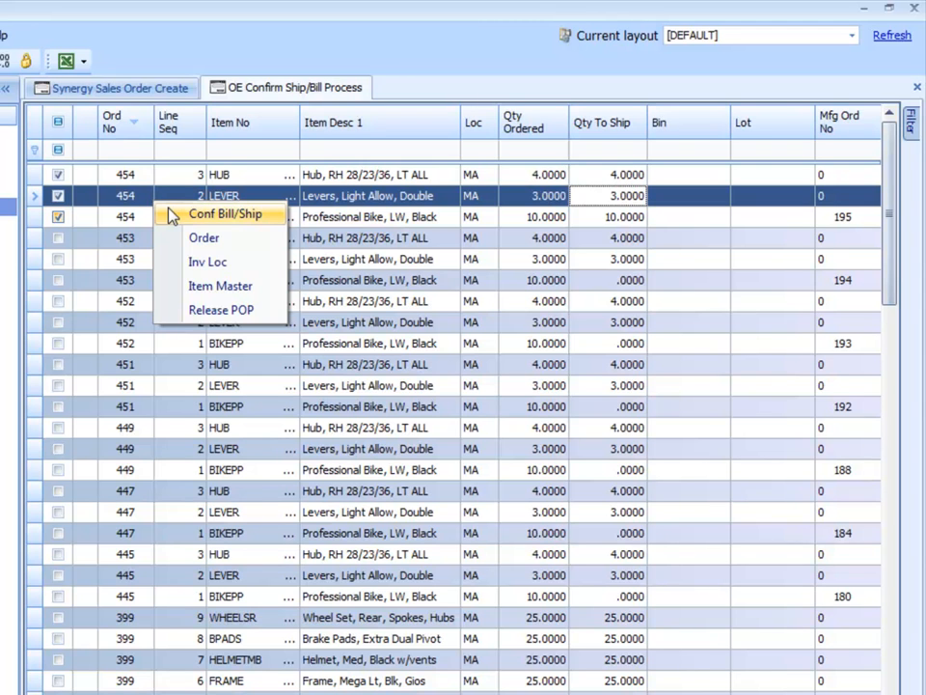
left_click(170, 214)
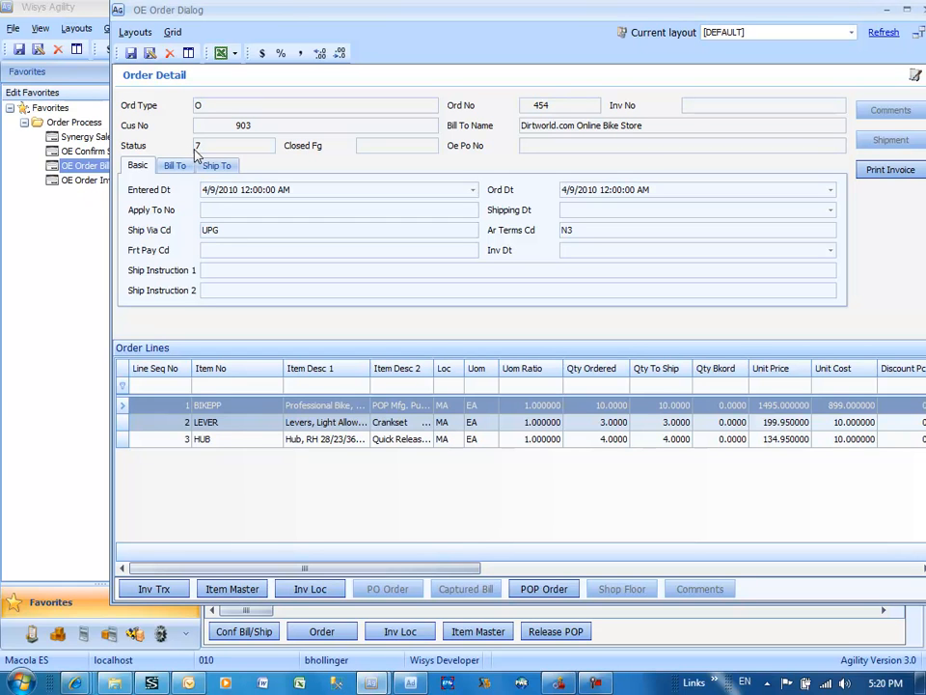
Step: Examine the inventory transaction and account distributions of the HUB line in the confirmed order's details, closing both dialogs
left_click(232, 434)
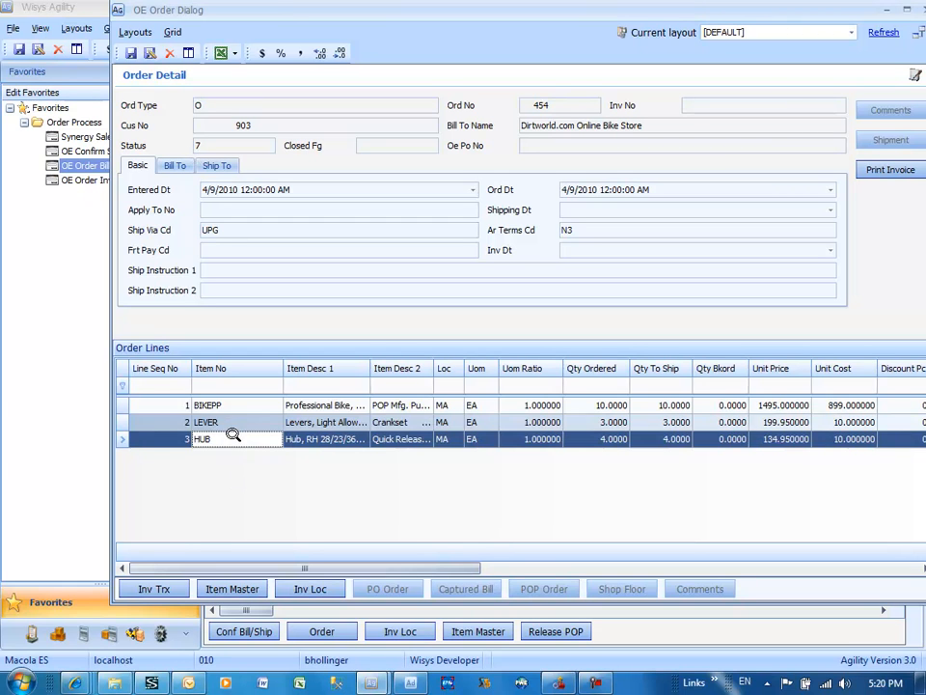
left_click(154, 588)
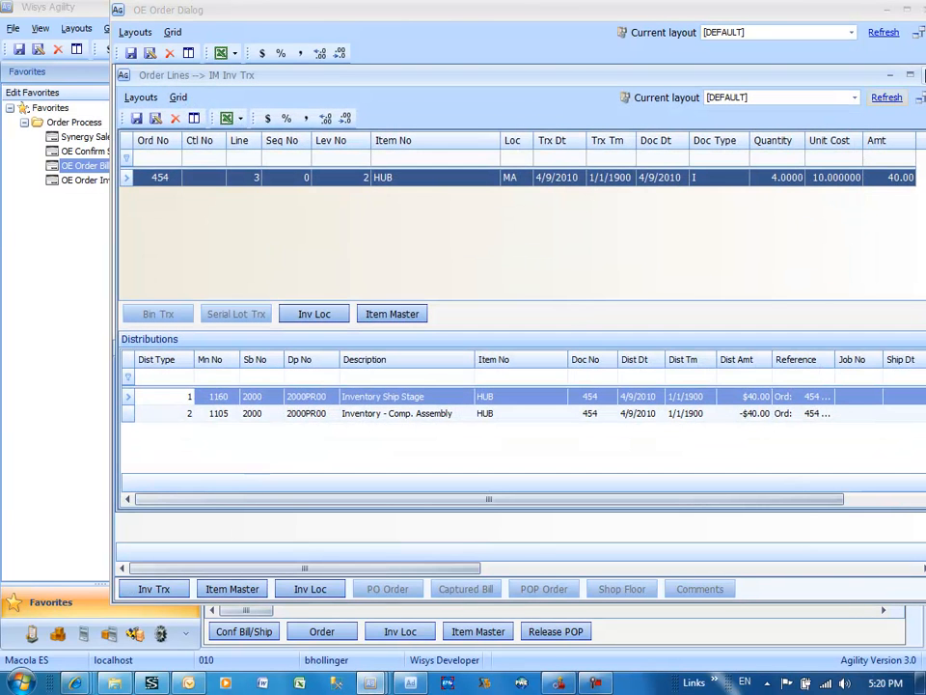
left_click(907, 72)
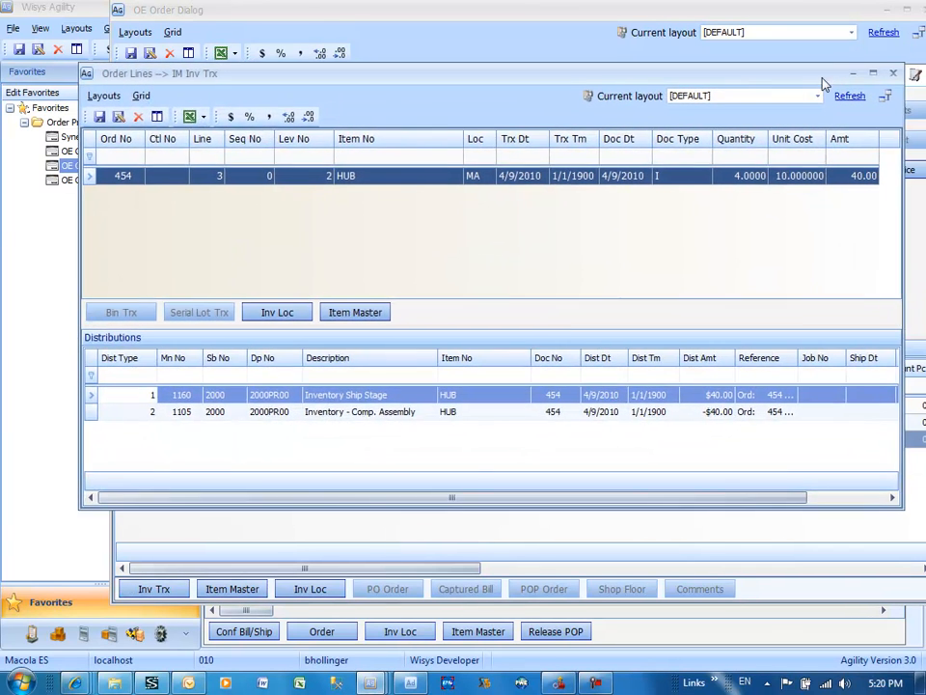
left_click(884, 73)
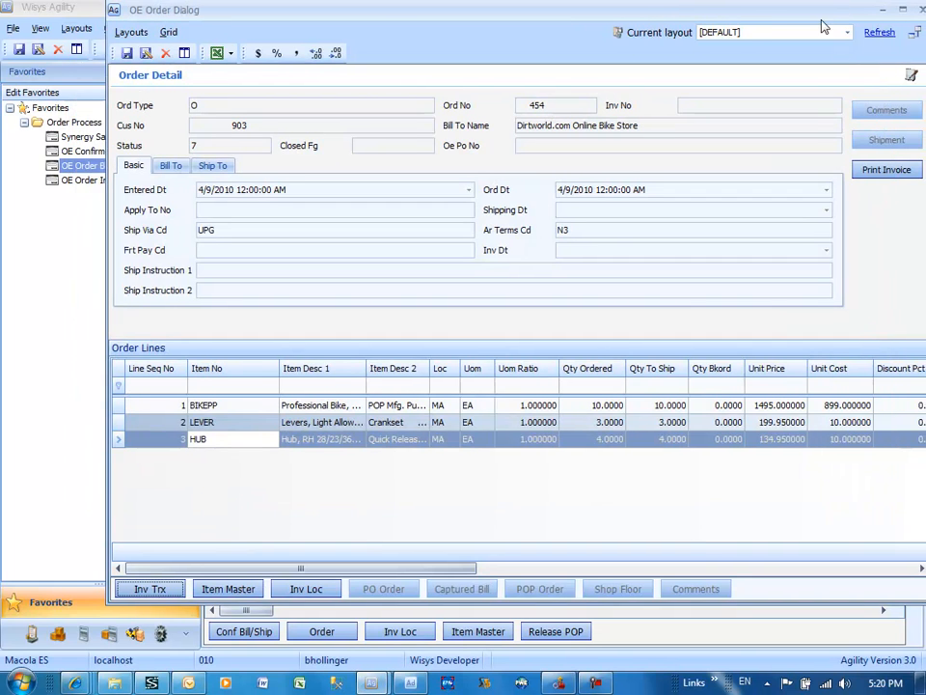
left_click(876, 35)
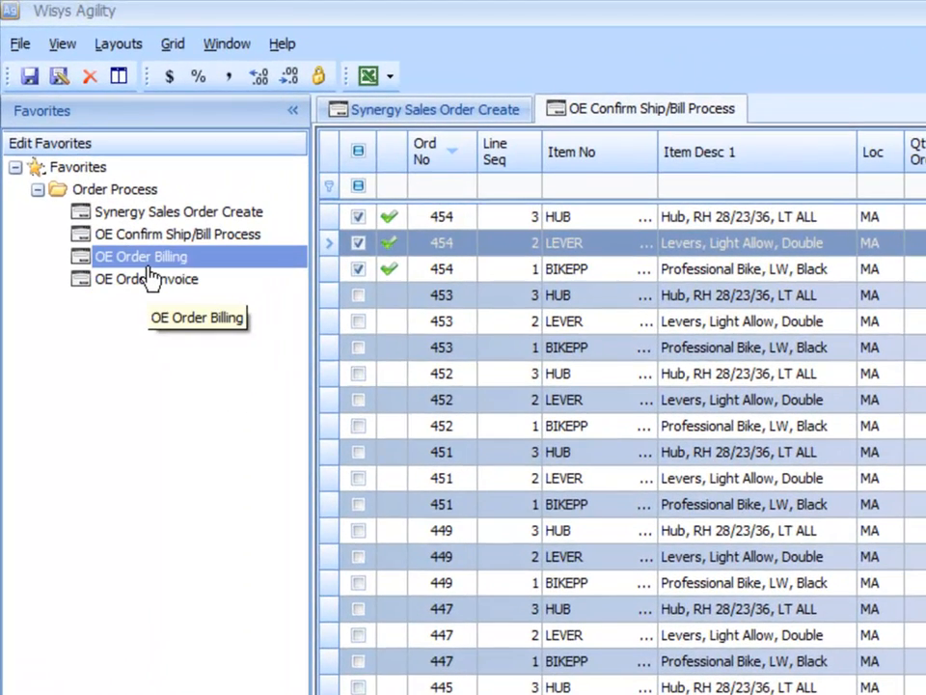
Step: Open OE Order Billing and bill the newest Dirtworld.com Online Bike Store order dated 4/9/2010
left_click(150, 266)
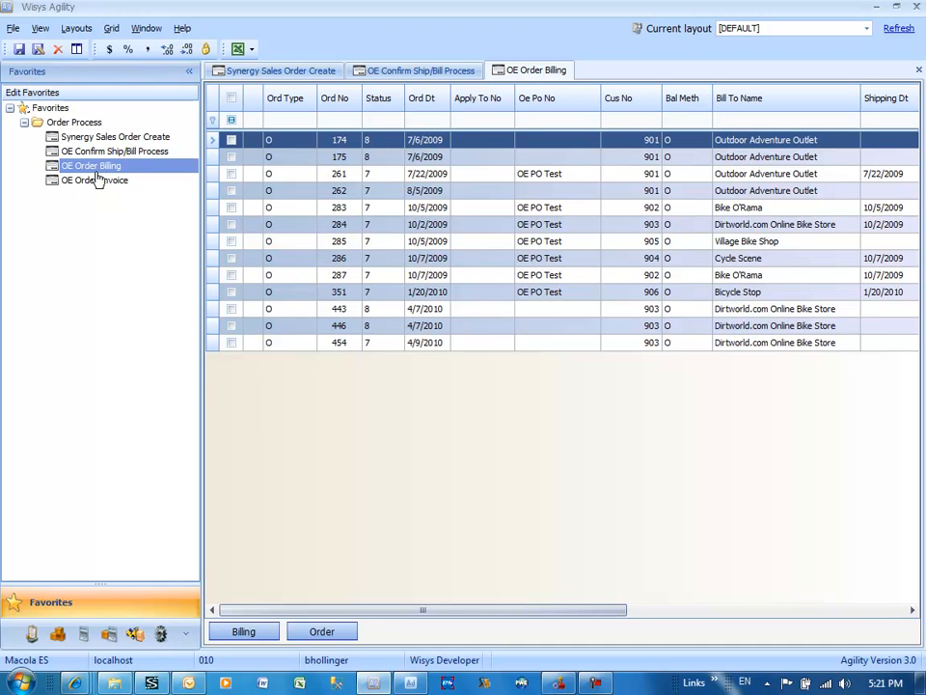
left_click(97, 179)
left_click(439, 72)
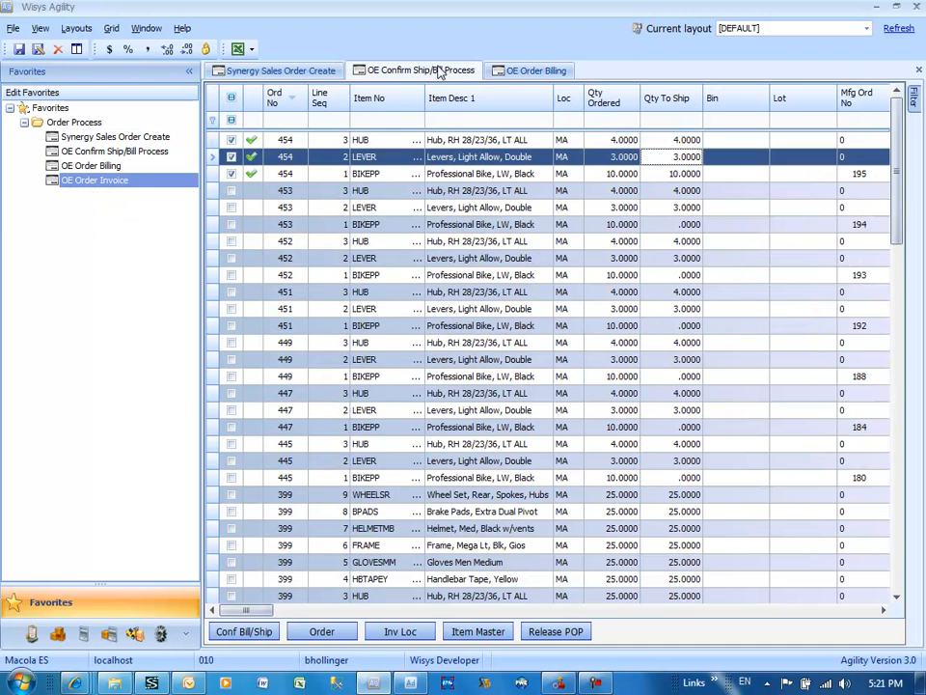
left_click(501, 71)
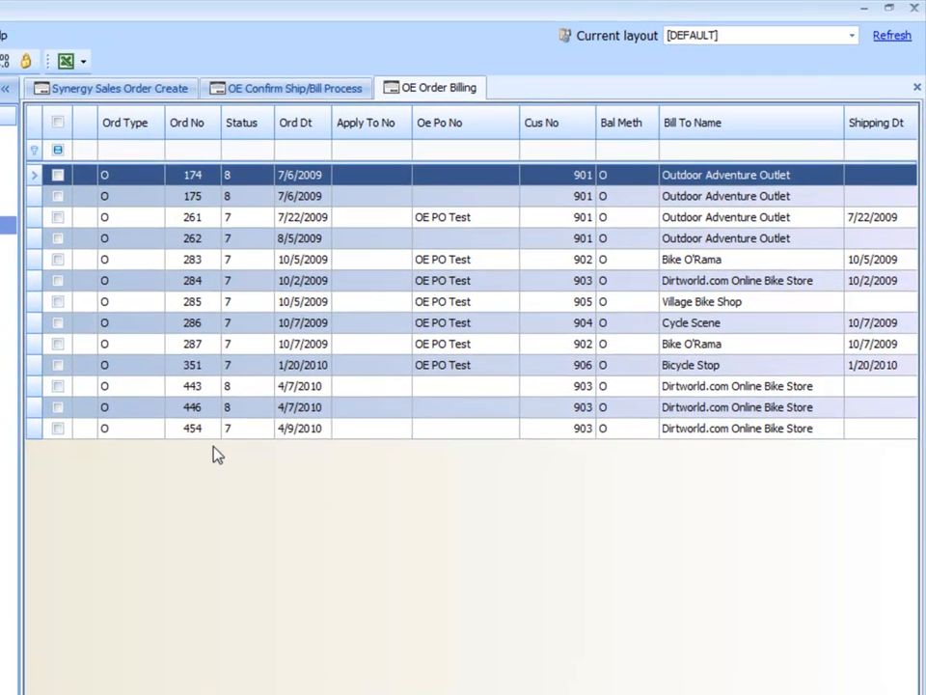
left_click(179, 436)
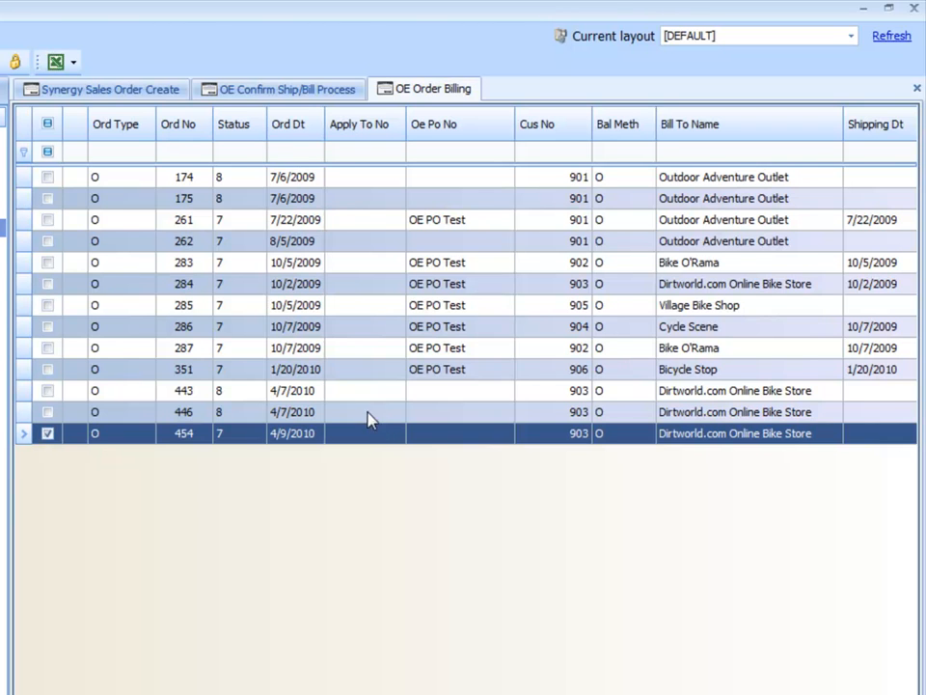
right_click(313, 441)
left_click(323, 447)
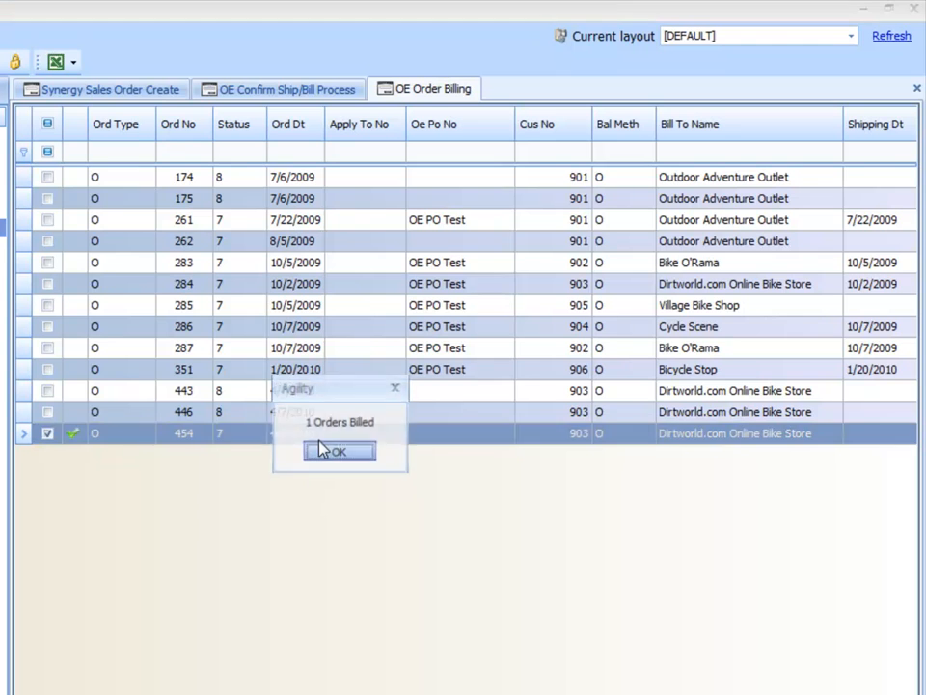
left_click(332, 454)
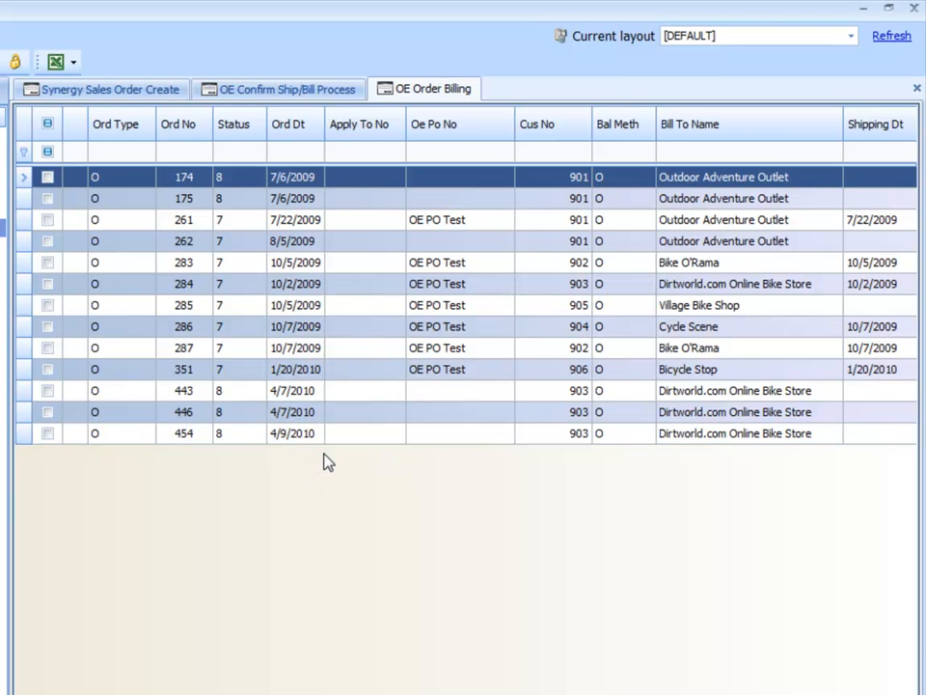
Step: Open OE Order Invoice and invoice the newest Dirtworld.com Online Bike Store order, closing the generated invoice document
left_click(174, 436)
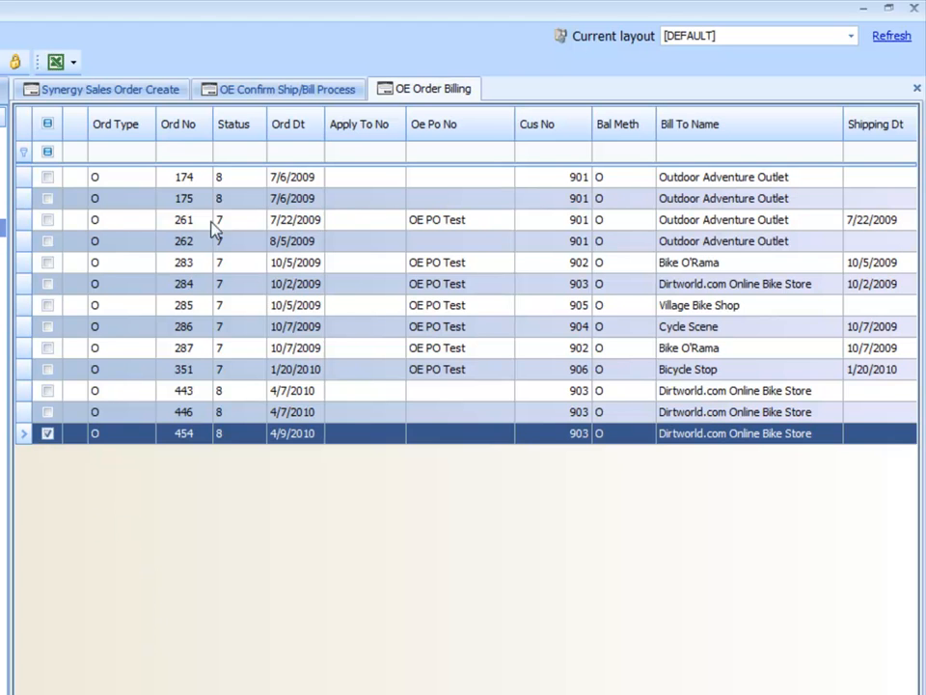
left_click(116, 230)
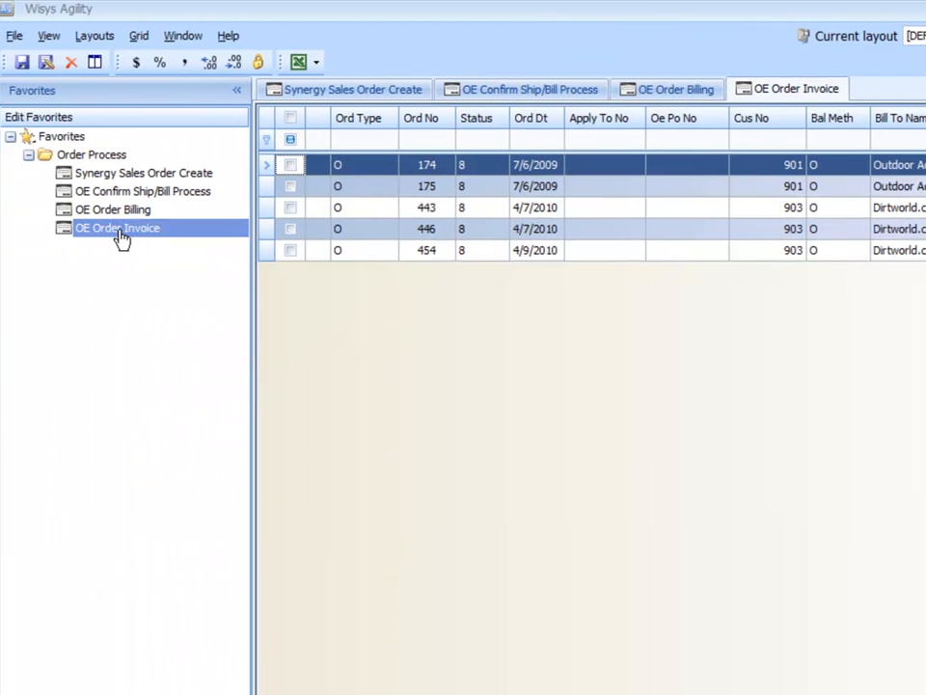
left_click(155, 251)
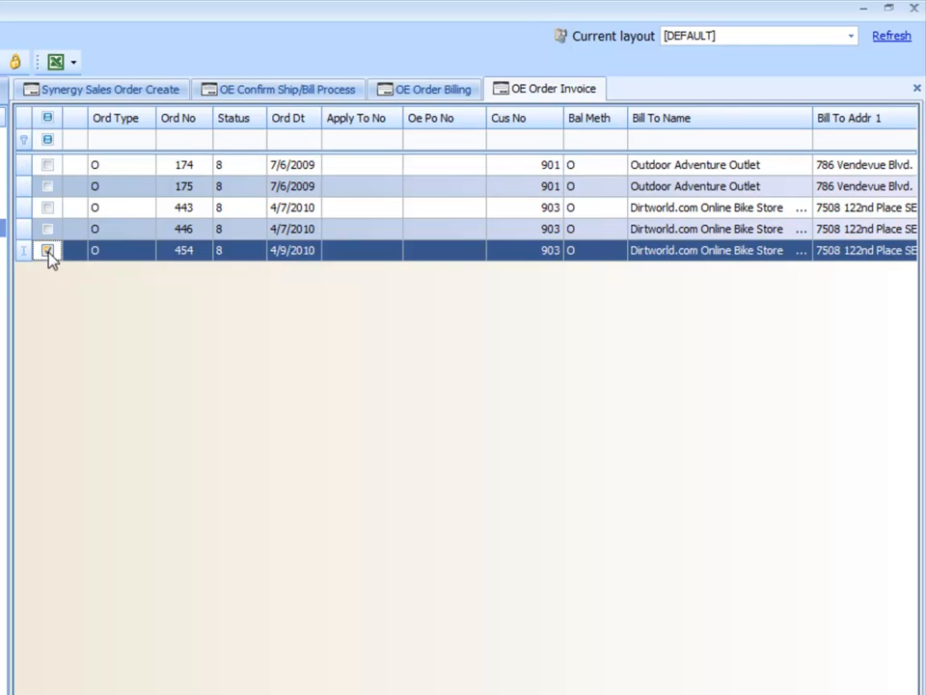
right_click(297, 255)
left_click(306, 262)
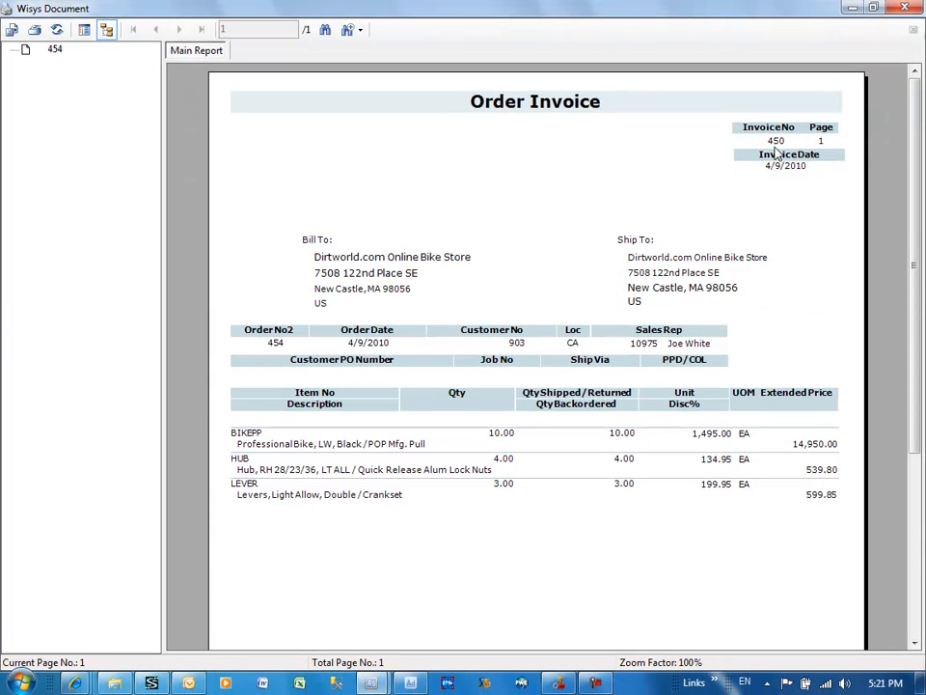
left_click(906, 8)
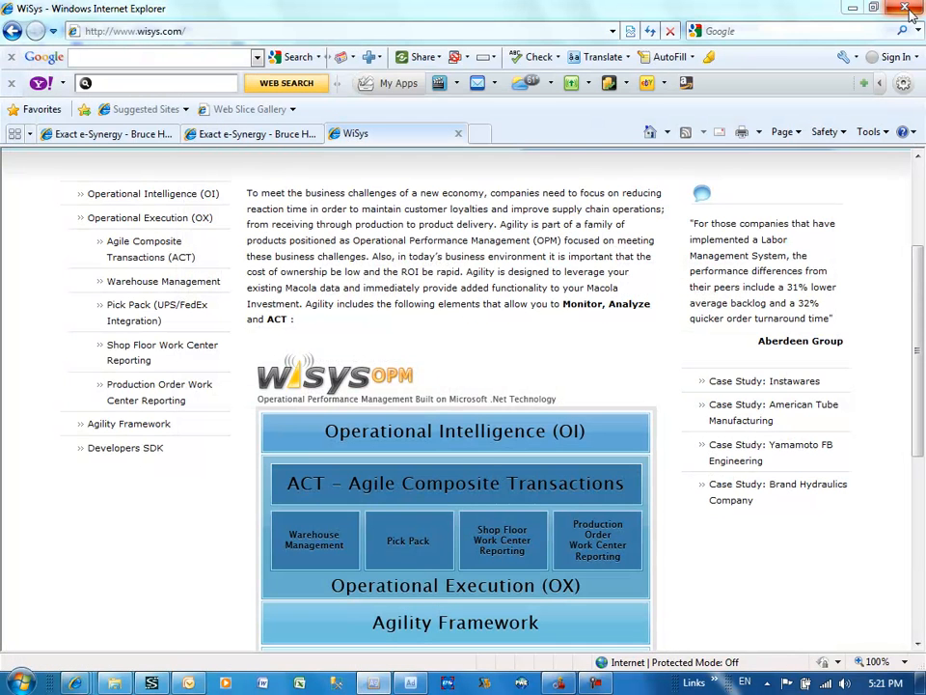
Step: Return to Wisys Agility and examine the invoiced order's status and invoice fields in its order details
mouse_move(374, 682)
left_click(381, 637)
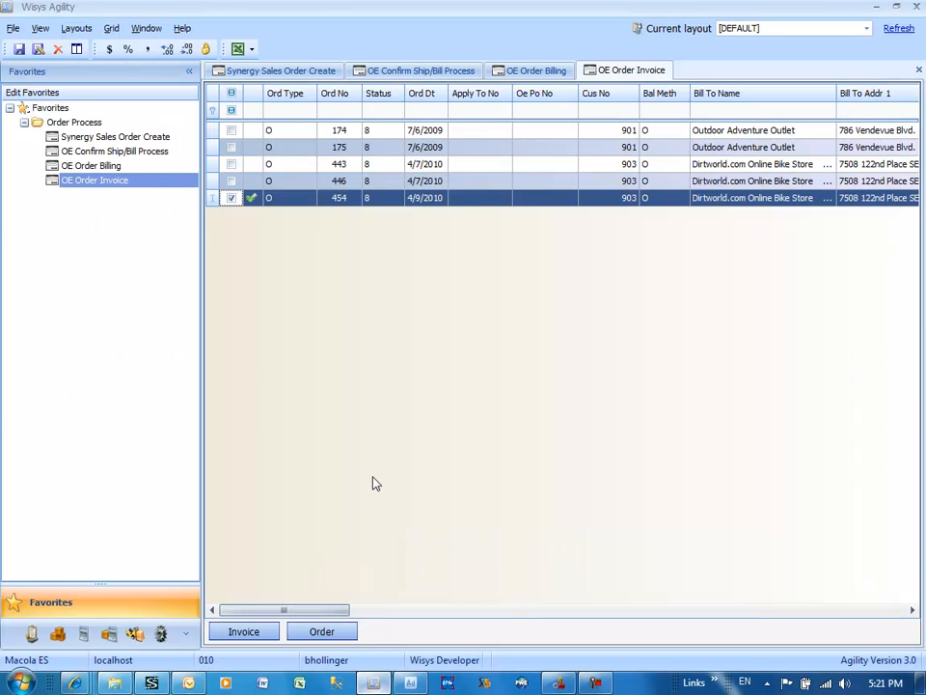
right_click(306, 200)
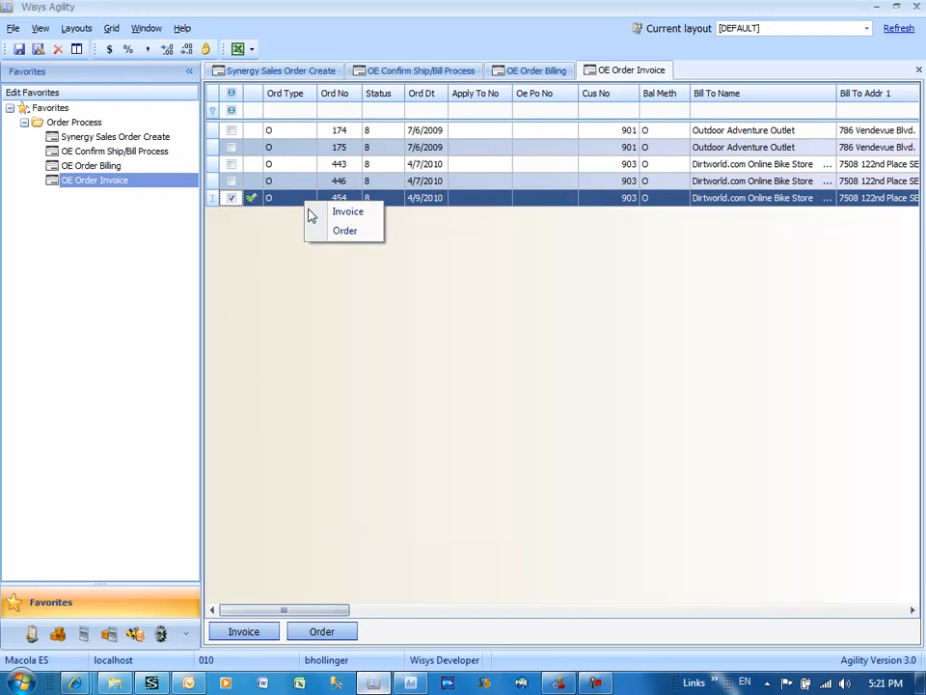
left_click(322, 233)
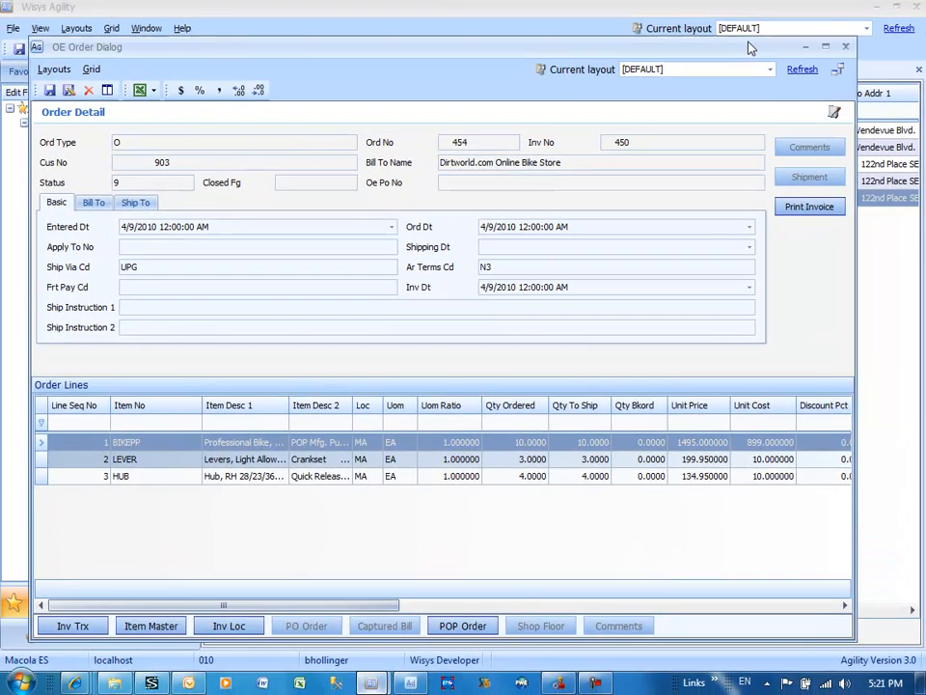
left_click(846, 47)
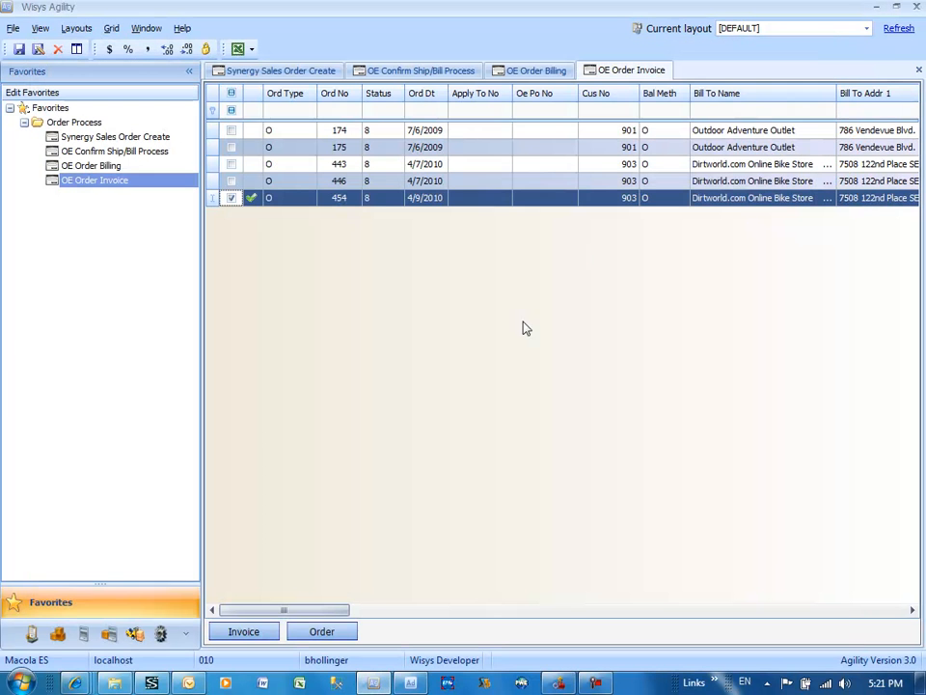